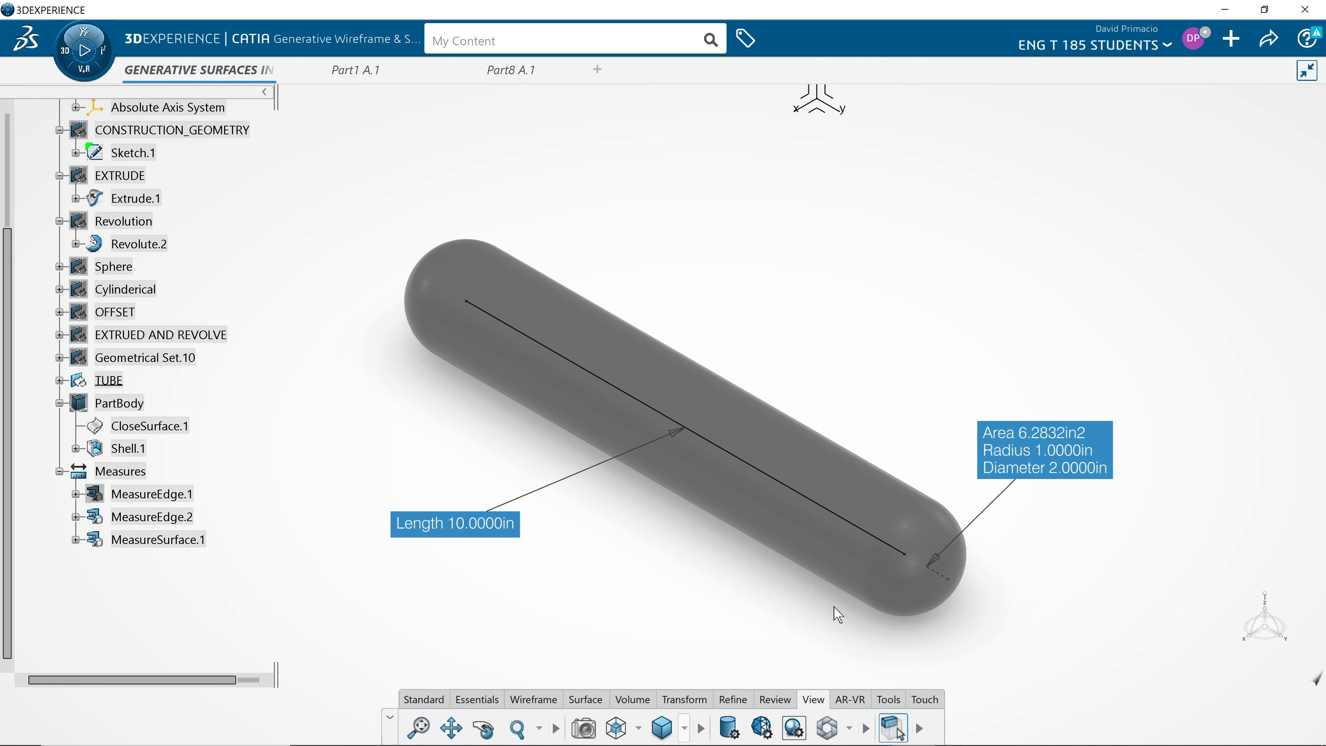
# Insert a new geometrical set in the STUDENT part.
pyautogui.moveTo(833, 613); pyautogui.dragTo(780, 592, button='middle')
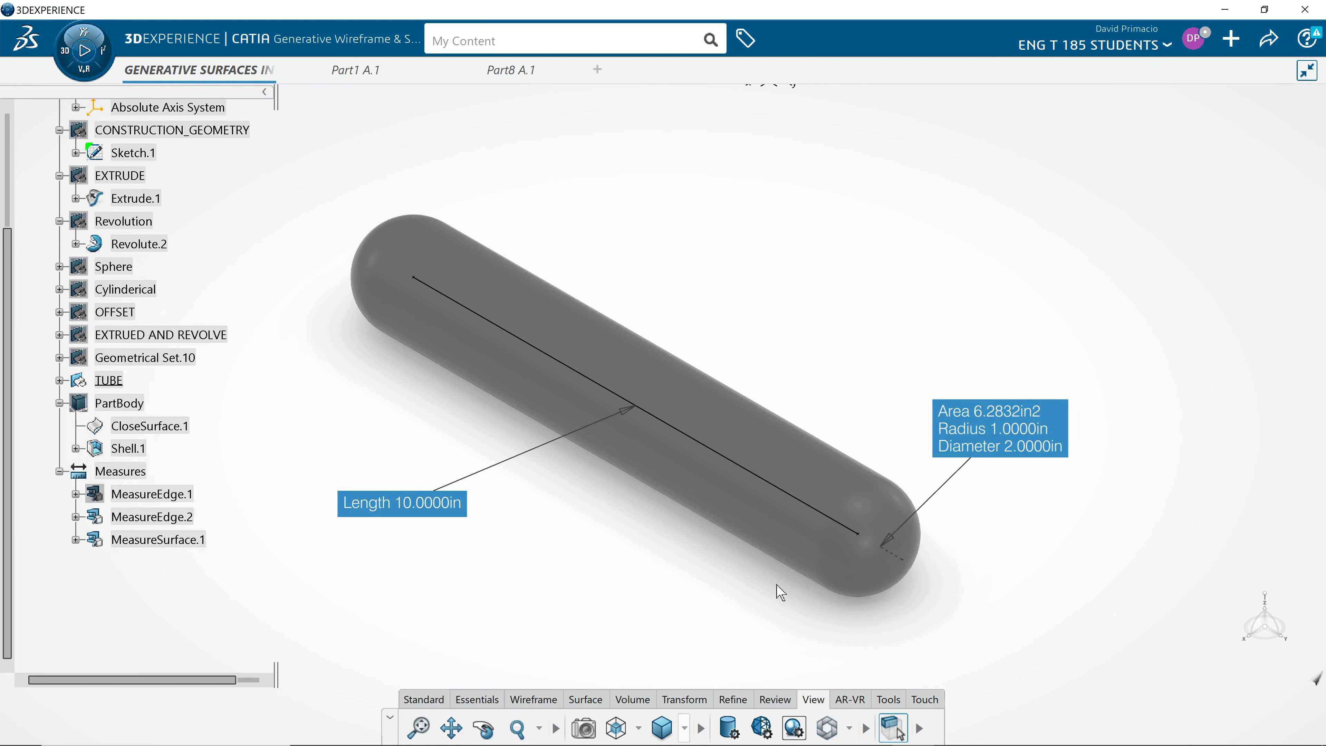
pyautogui.scroll(-2, 743, 580)
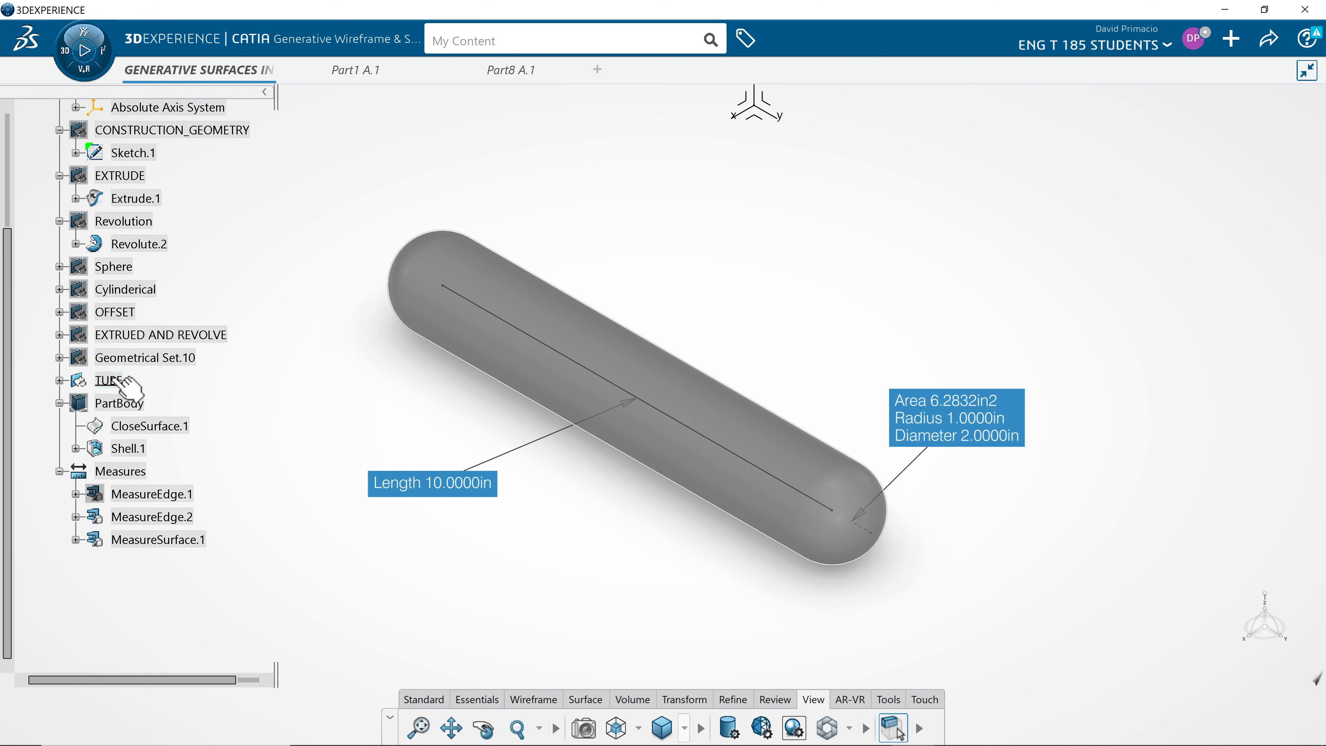
pyautogui.scroll(4, 126, 386)
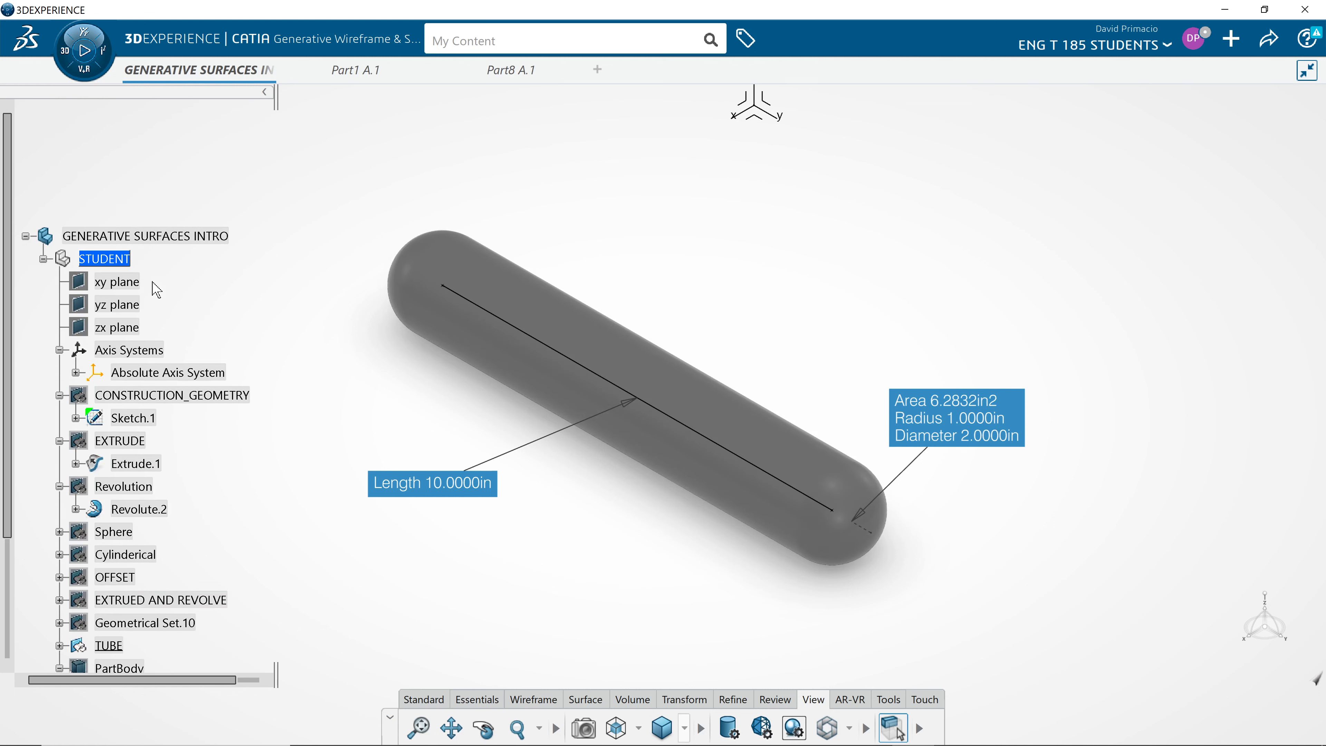
pyautogui.click(120, 260)
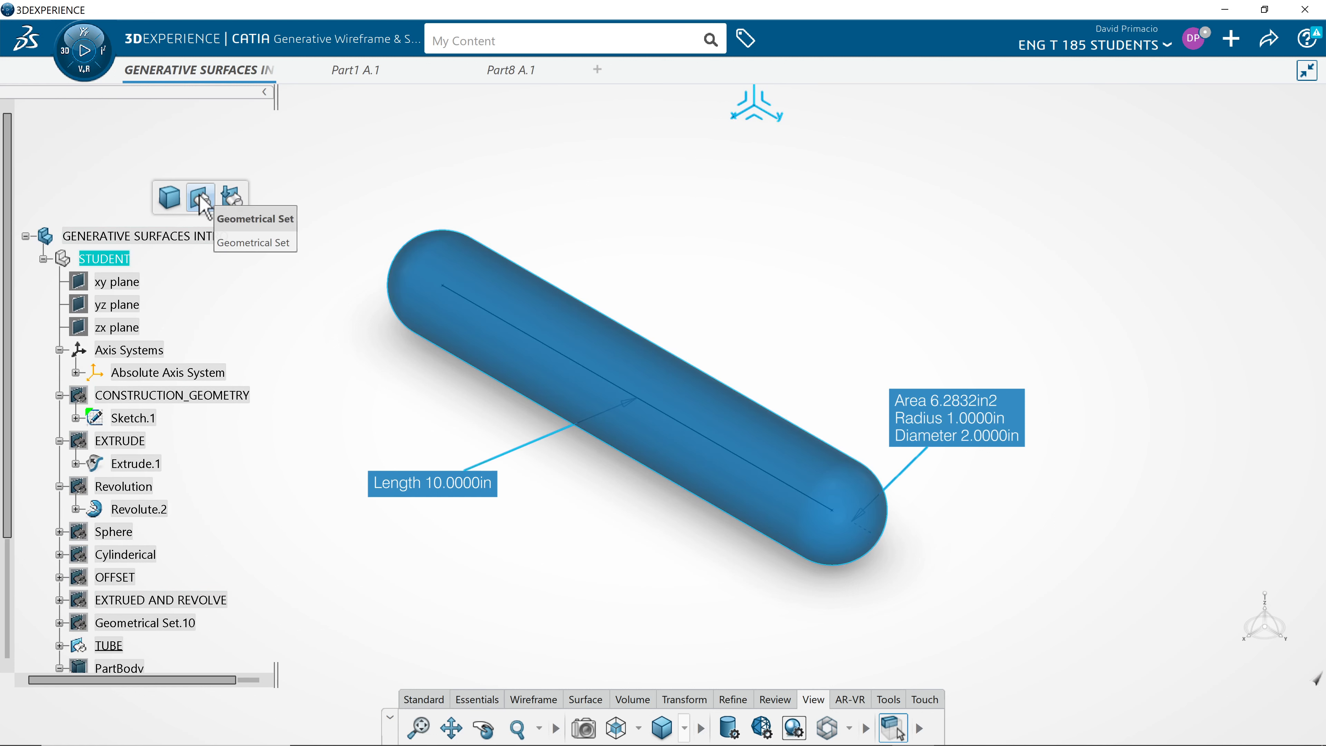
pyautogui.click(229, 217)
pyautogui.scroll(-5, 151, 416)
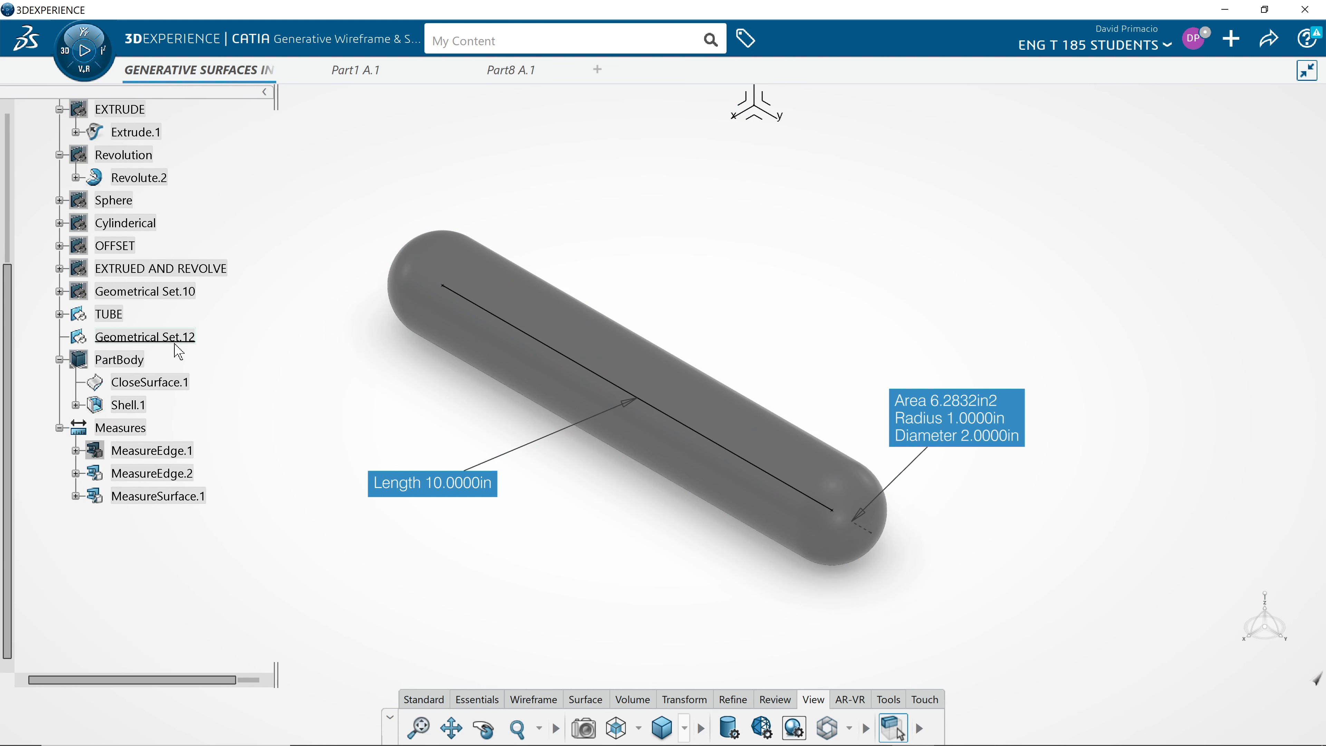
# Hide the TUBE geometrical set and the Measures node.
pyautogui.rightClick(125, 316)
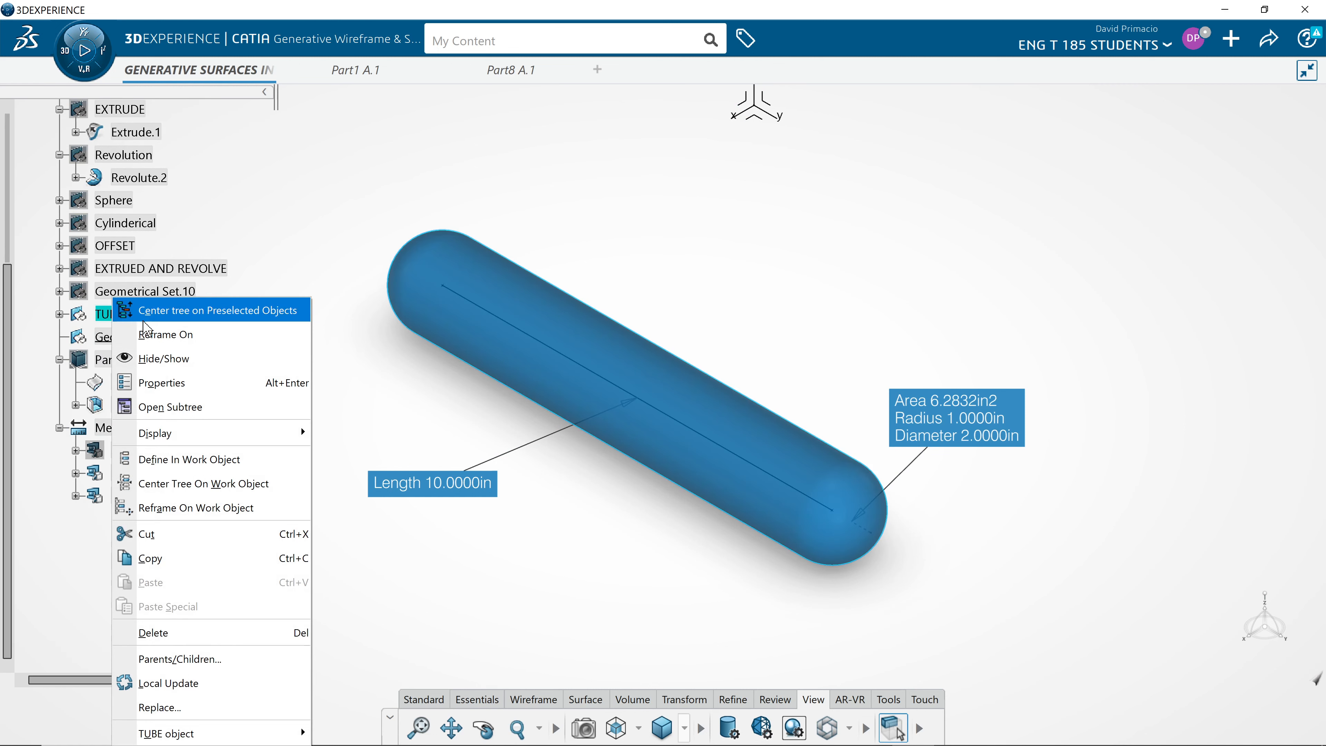
pyautogui.click(183, 365)
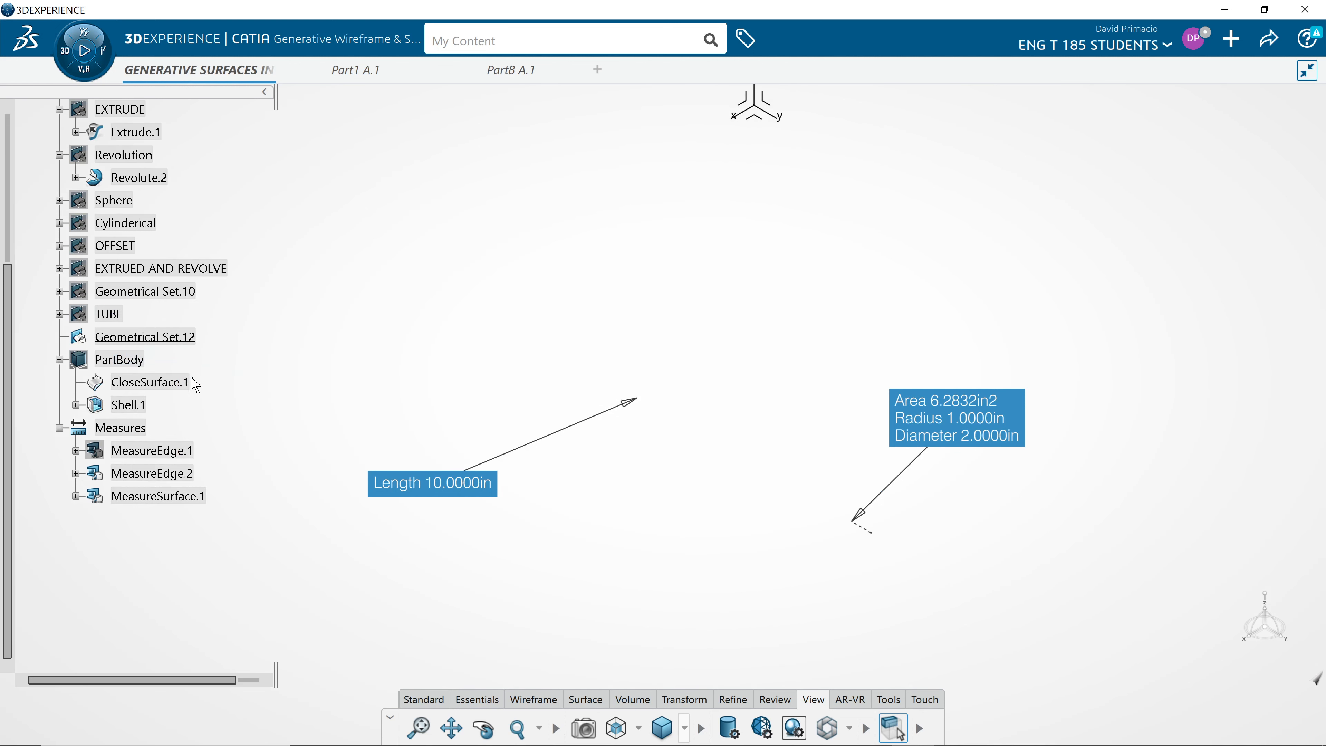
pyautogui.rightClick(128, 427)
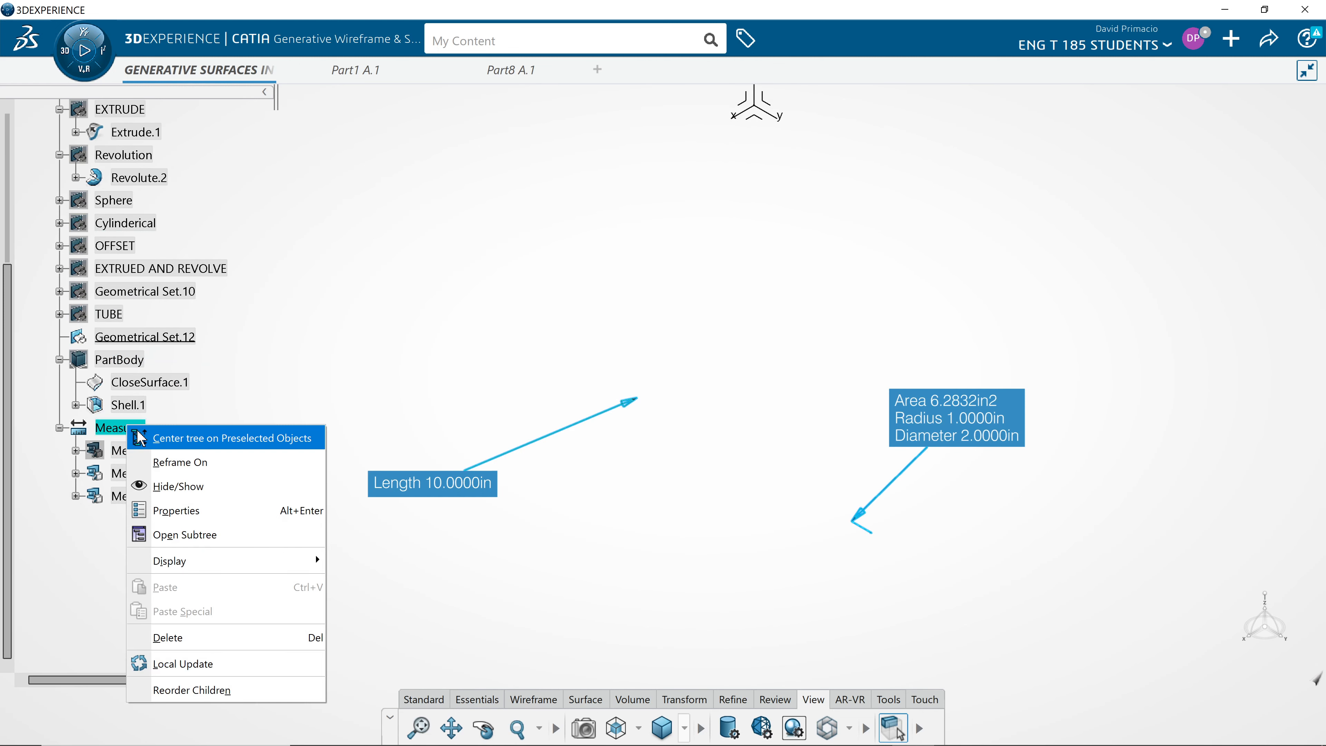
pyautogui.click(179, 485)
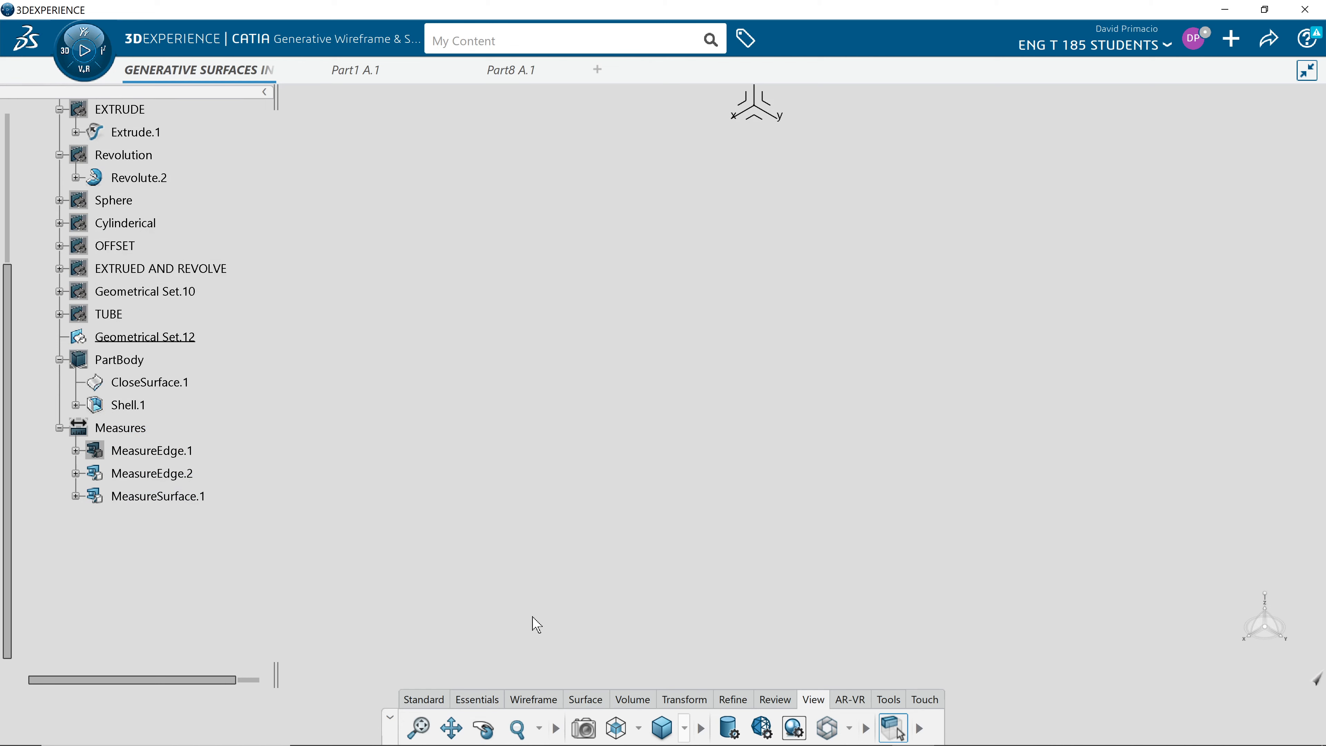
# Create a coordinate point at X 8 in, Y 10 in, Z 0 in, relative to the origin of the Absolute Axis System.
pyautogui.click(537, 700)
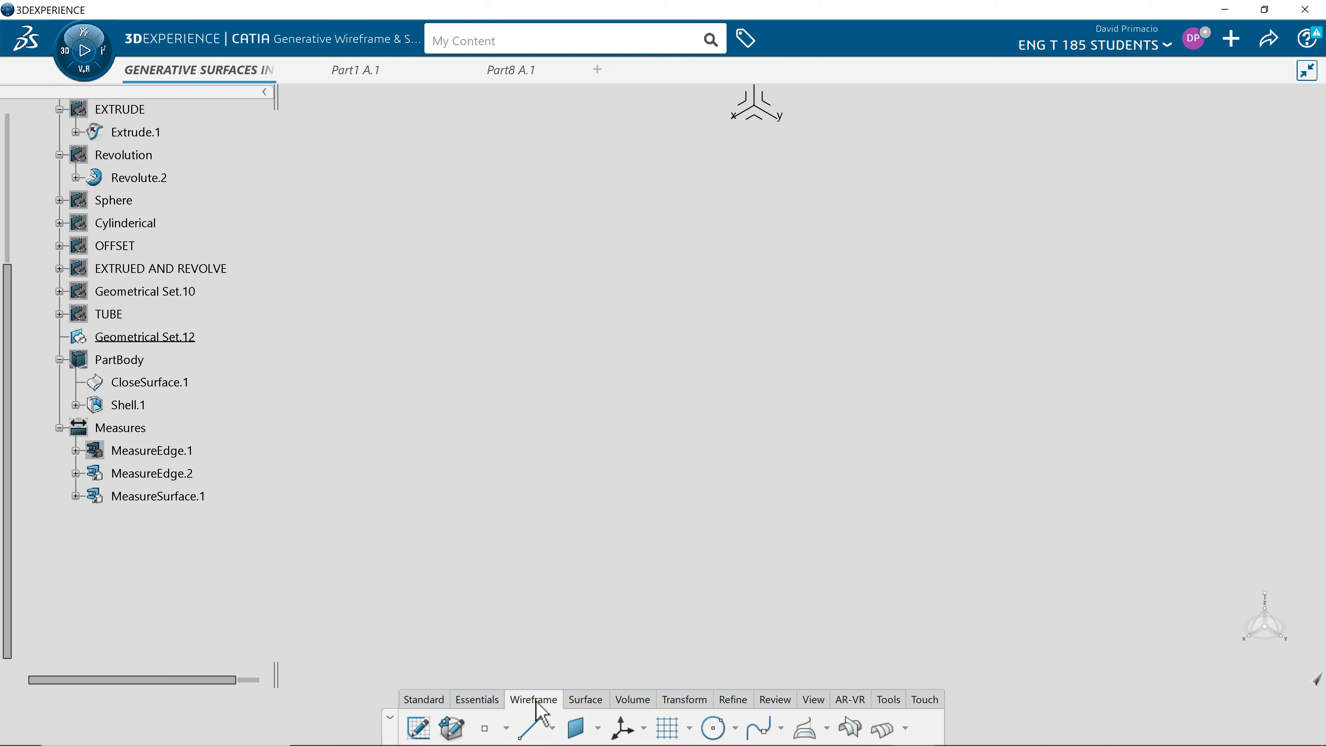
pyautogui.click(487, 730)
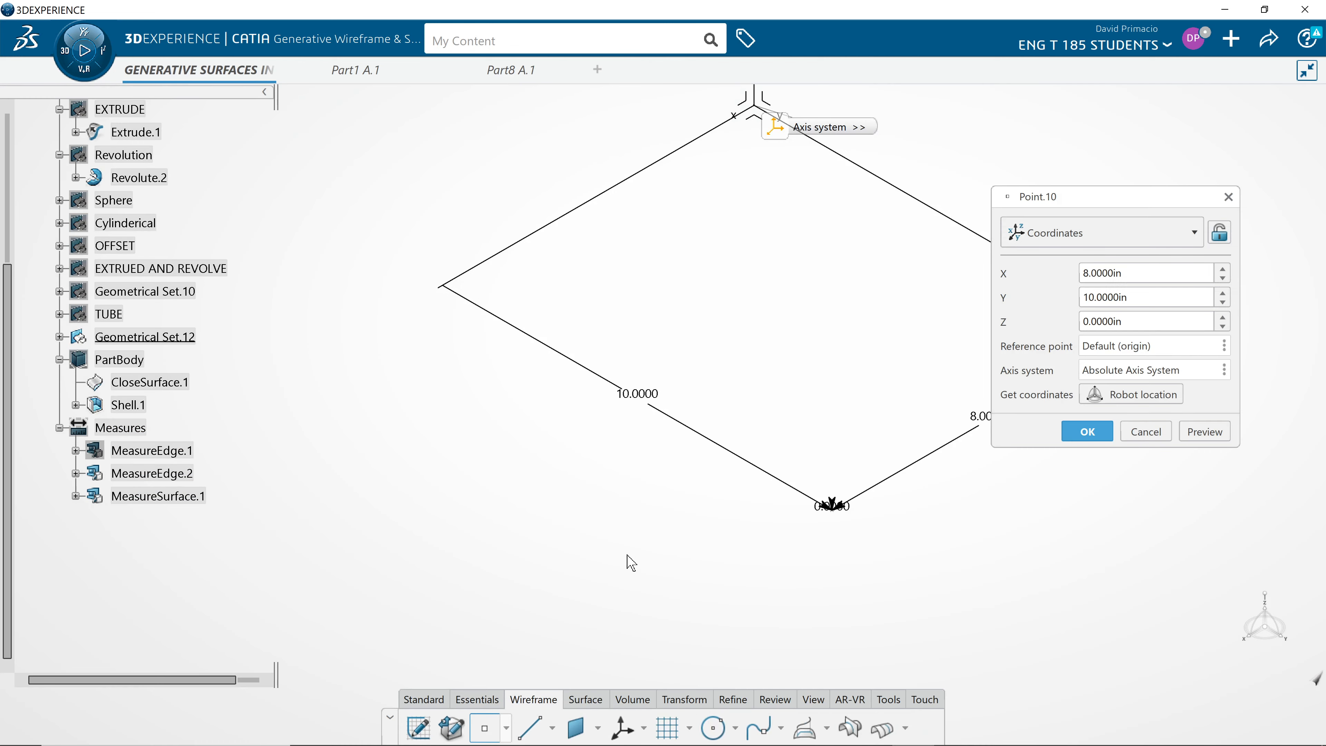
pyautogui.moveTo(631, 563); pyautogui.dragTo(506, 553, button='middle')
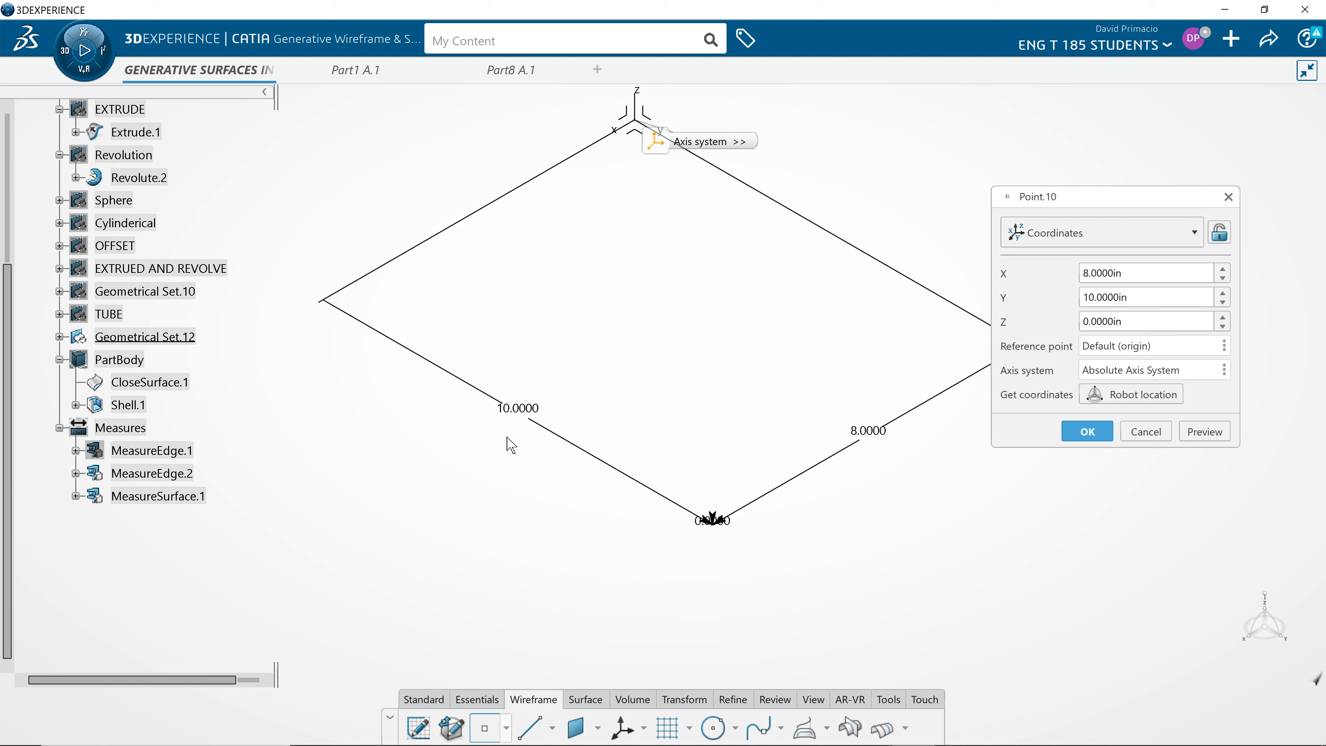
pyautogui.click(1079, 437)
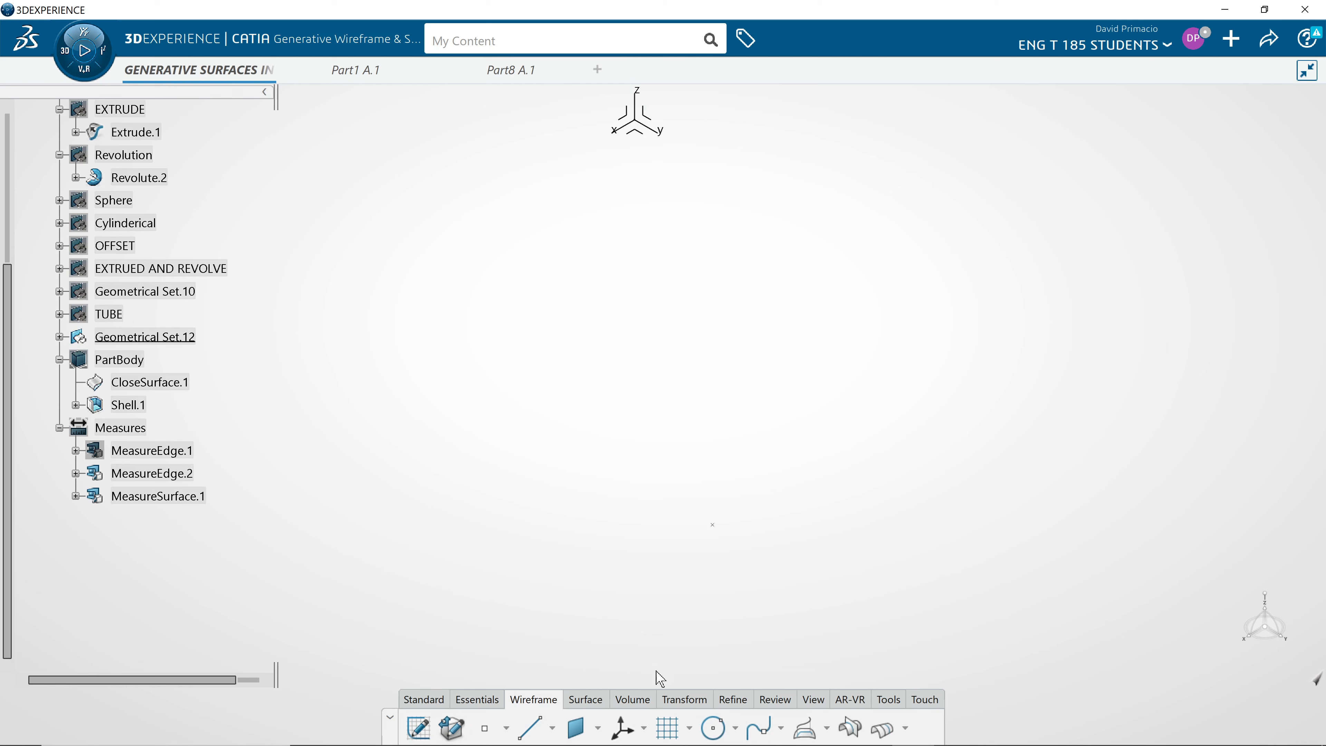
# Create a second coordinate point at X 8 in, Y 0 in, Z 0 in.
pyautogui.click(484, 728)
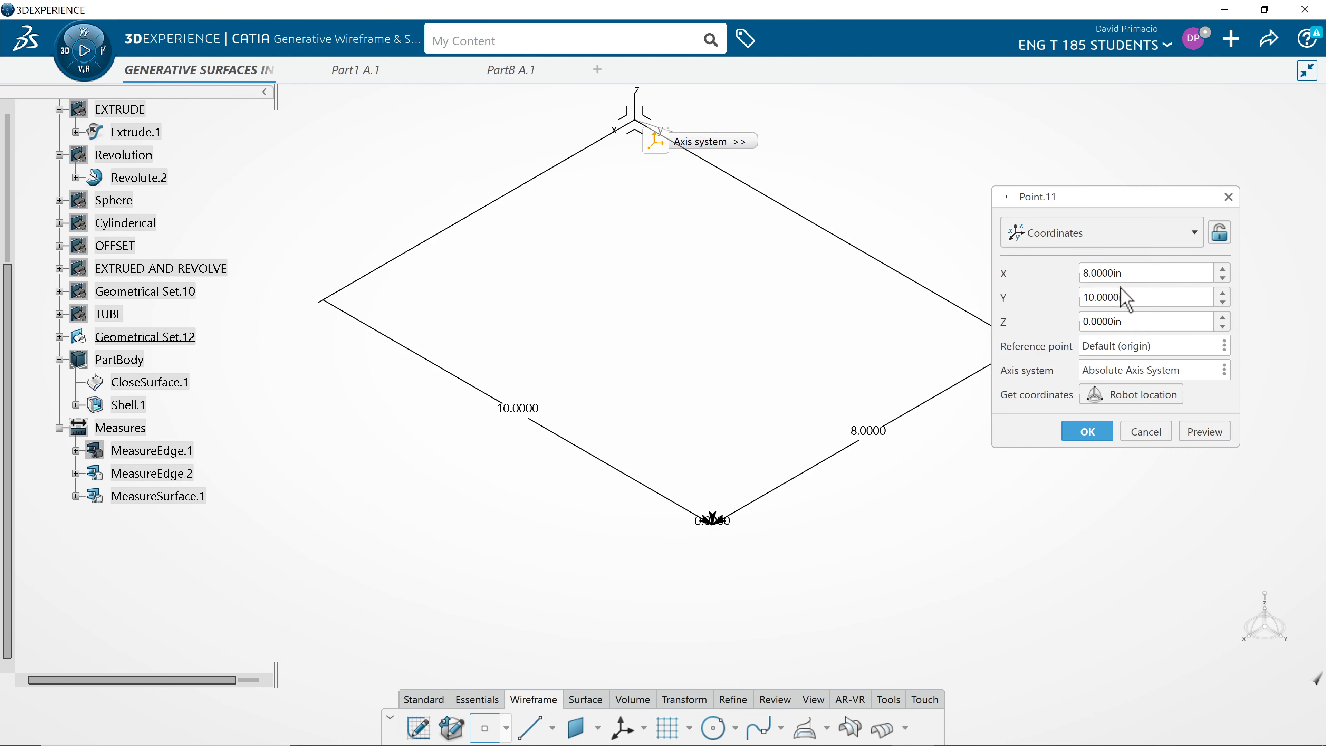
pyautogui.moveTo(1047, 296); pyautogui.dragTo(1044, 289)
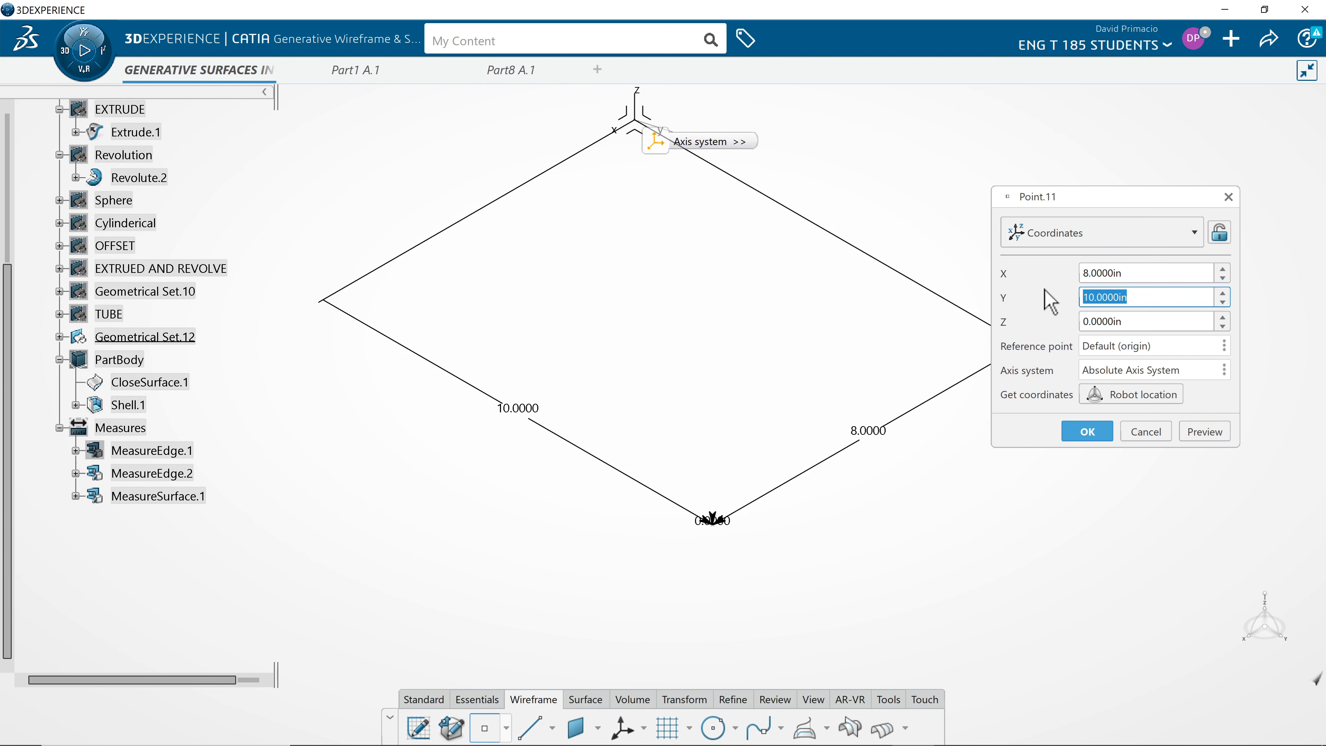
pyautogui.write('0')
pyautogui.press('Return')
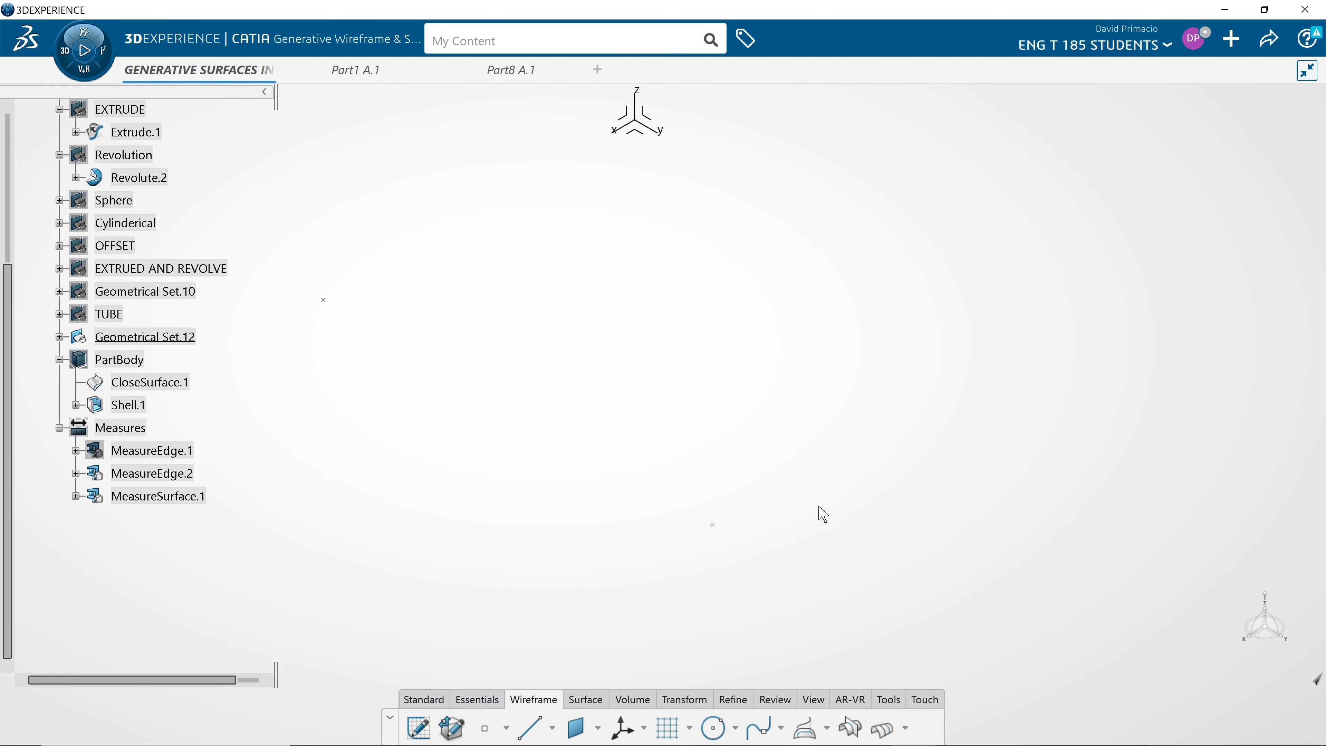
# Create a point-to-point line from the point at Y 0 in to the point at Y 10 in.
pyautogui.click(530, 727)
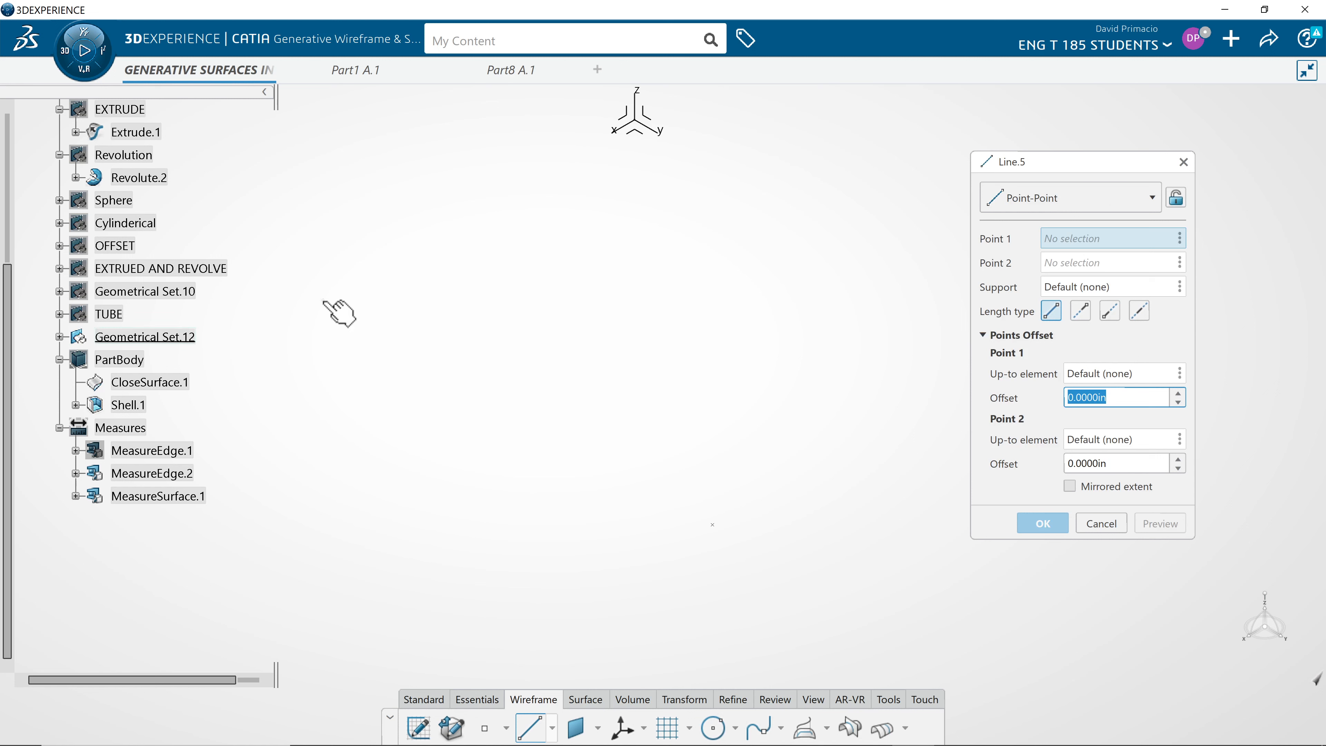
pyautogui.click(324, 301)
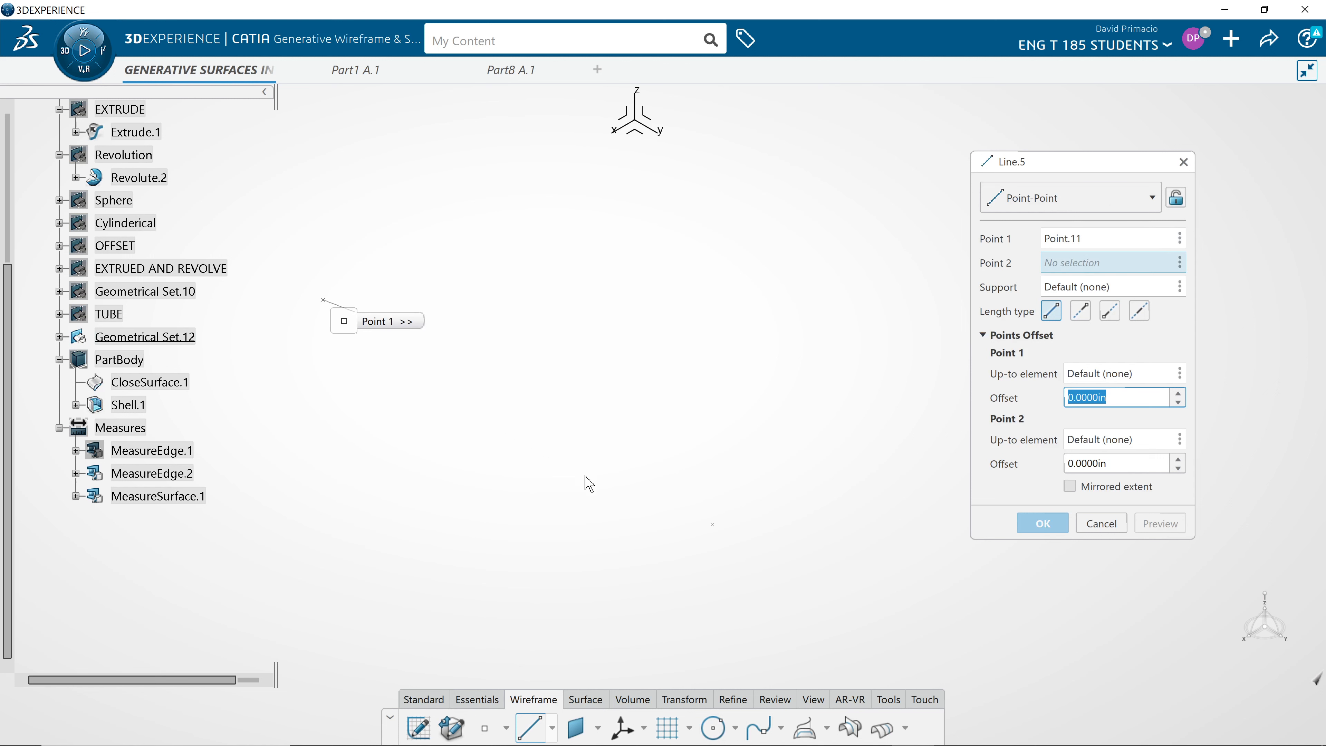
pyautogui.click(714, 525)
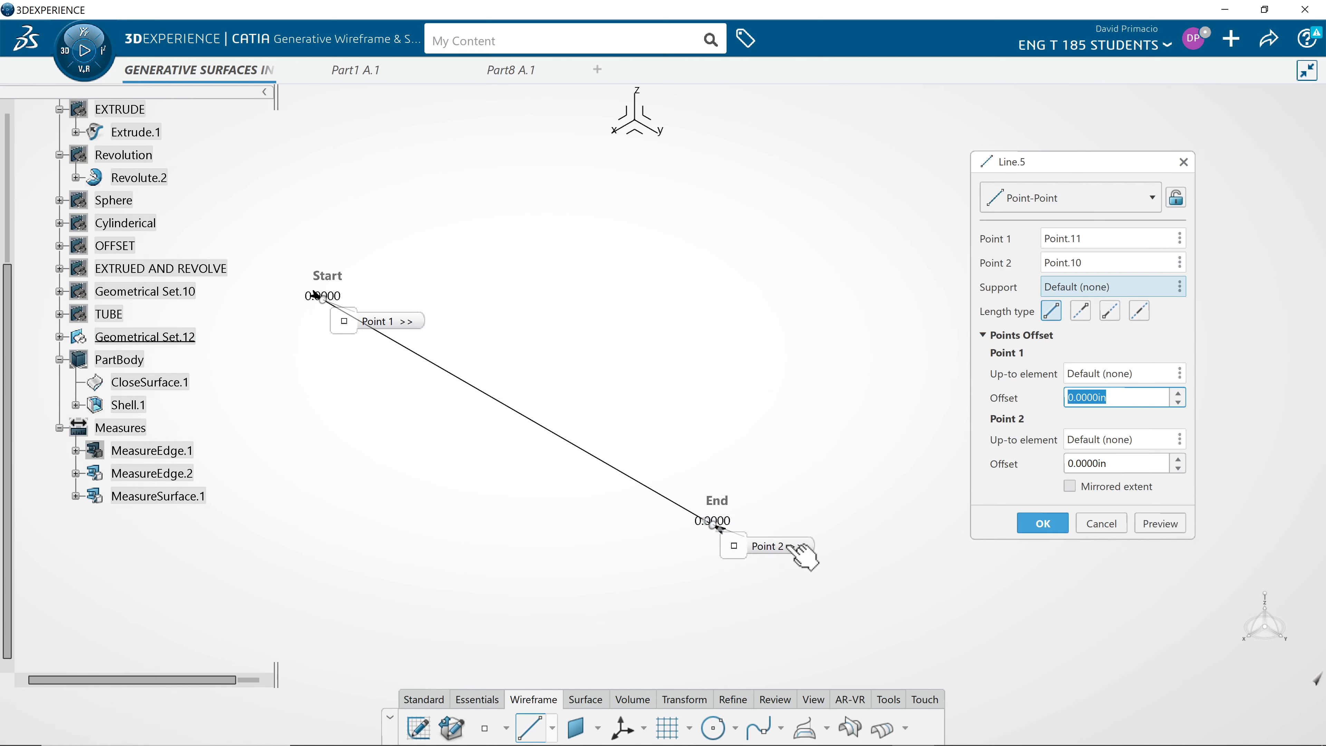
pyautogui.click(1041, 523)
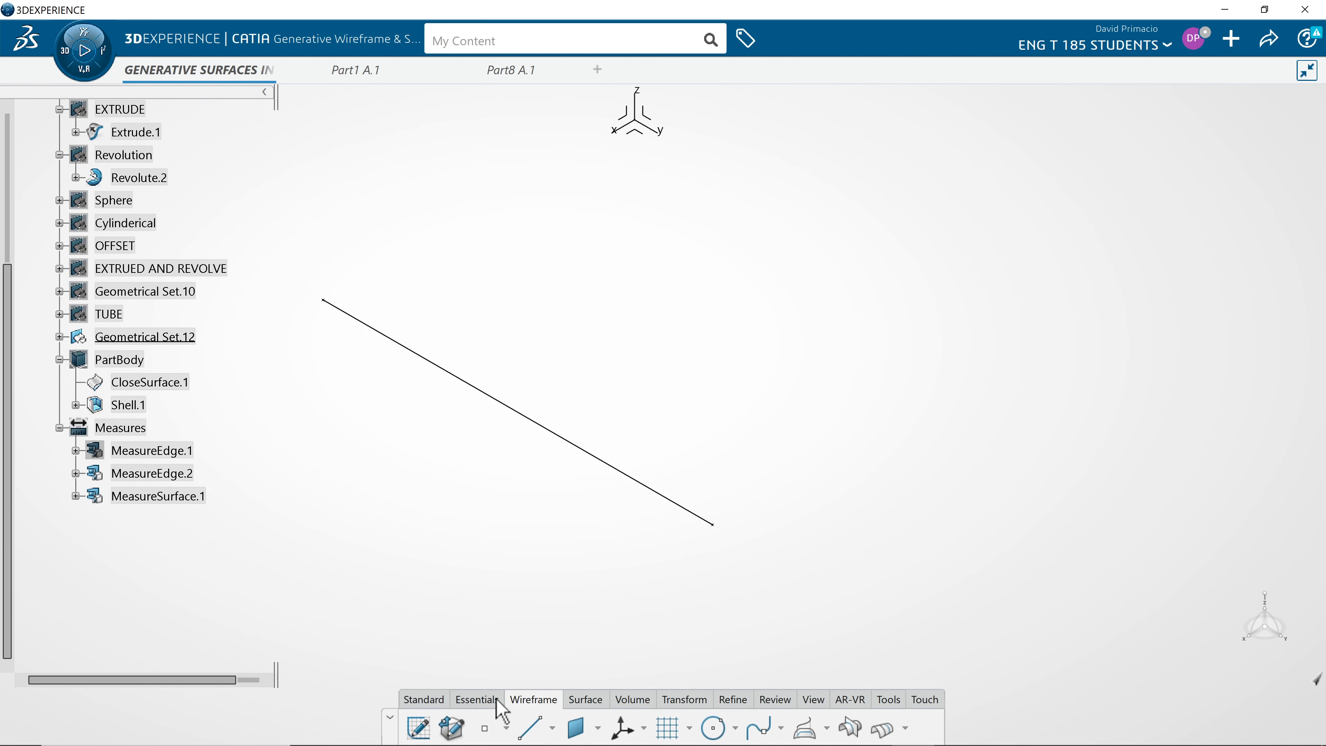
# Define a cylinder surface of 1 in radius centred on the point at Y 0 in, using the new line as its direction.
pyautogui.click(585, 699)
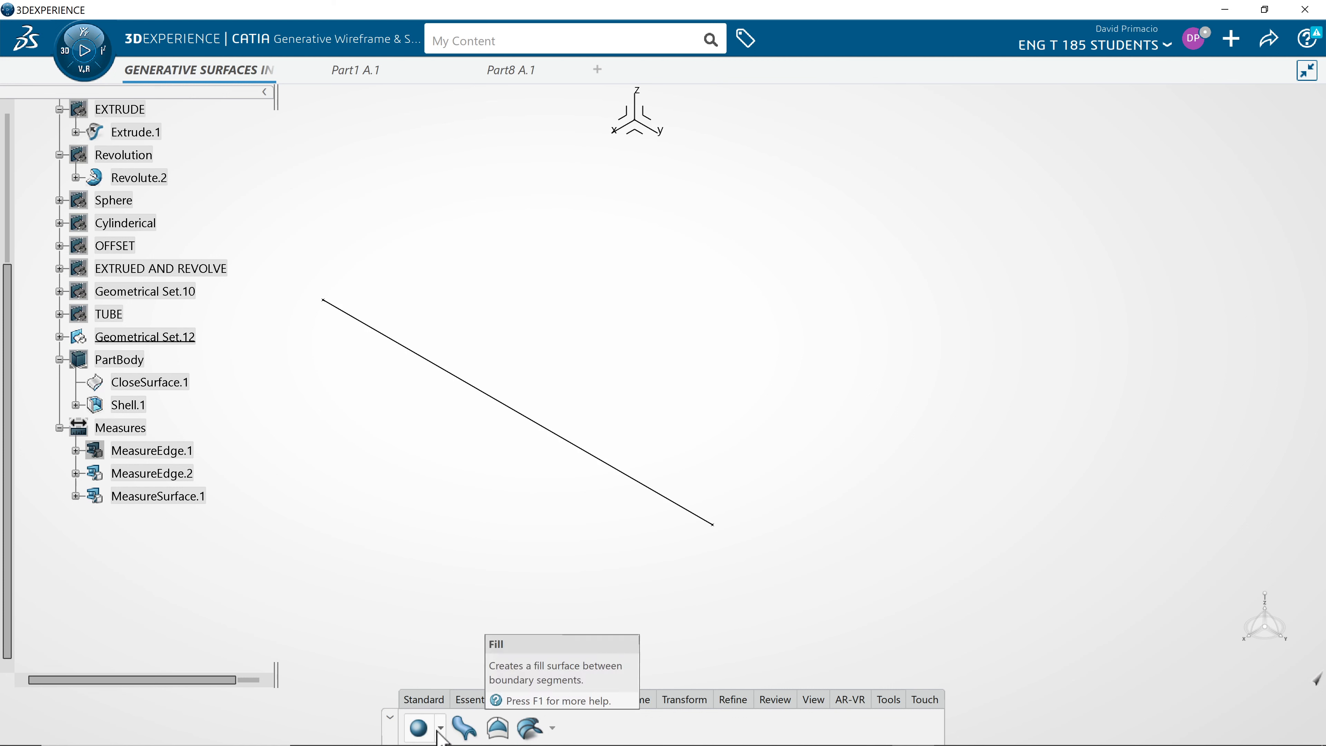
pyautogui.click(440, 729)
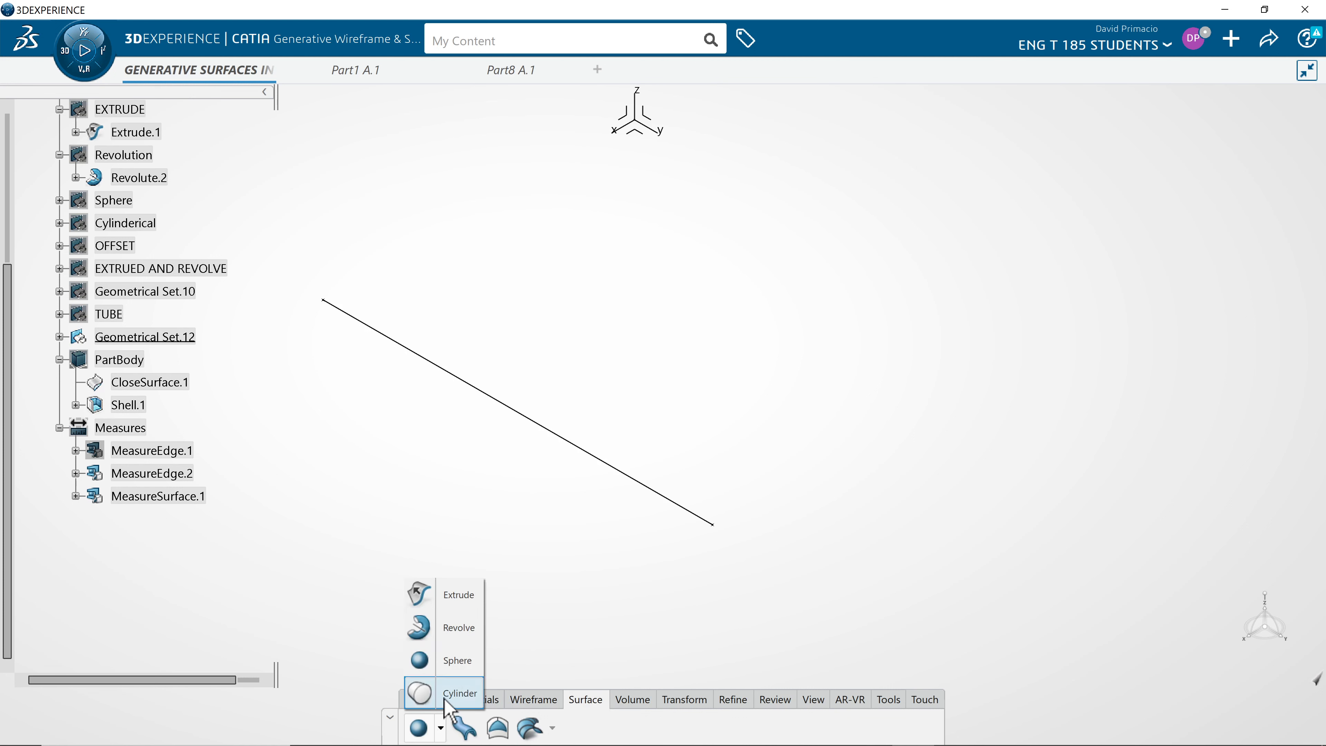
pyautogui.click(418, 628)
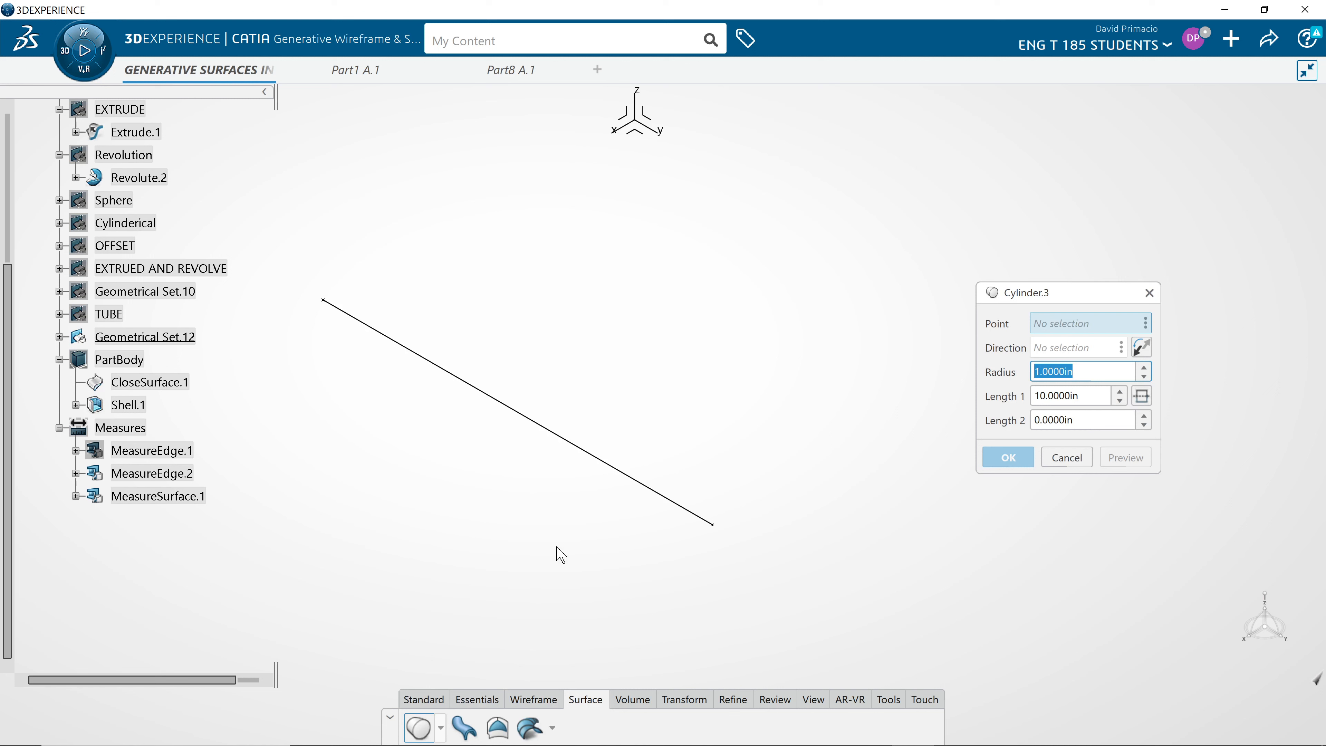
pyautogui.moveTo(506, 528); pyautogui.dragTo(597, 543, button='middle')
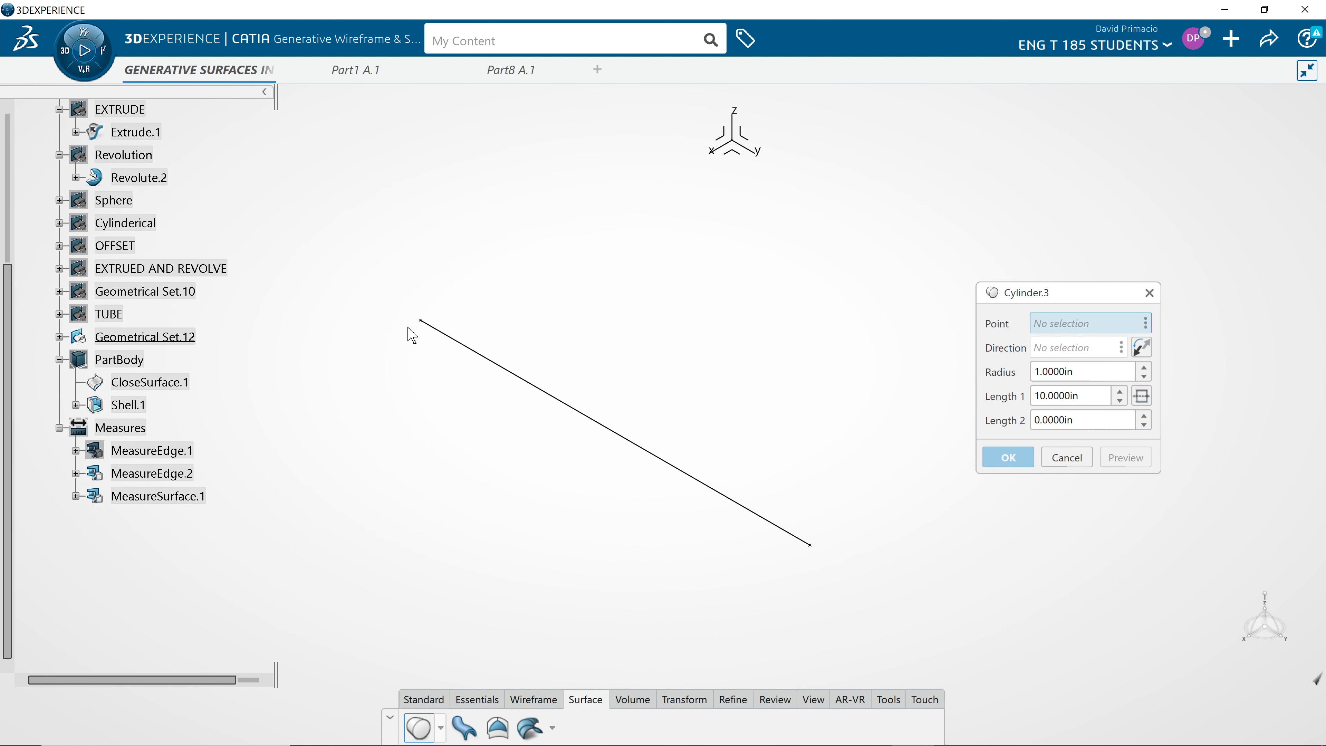
pyautogui.click(424, 325)
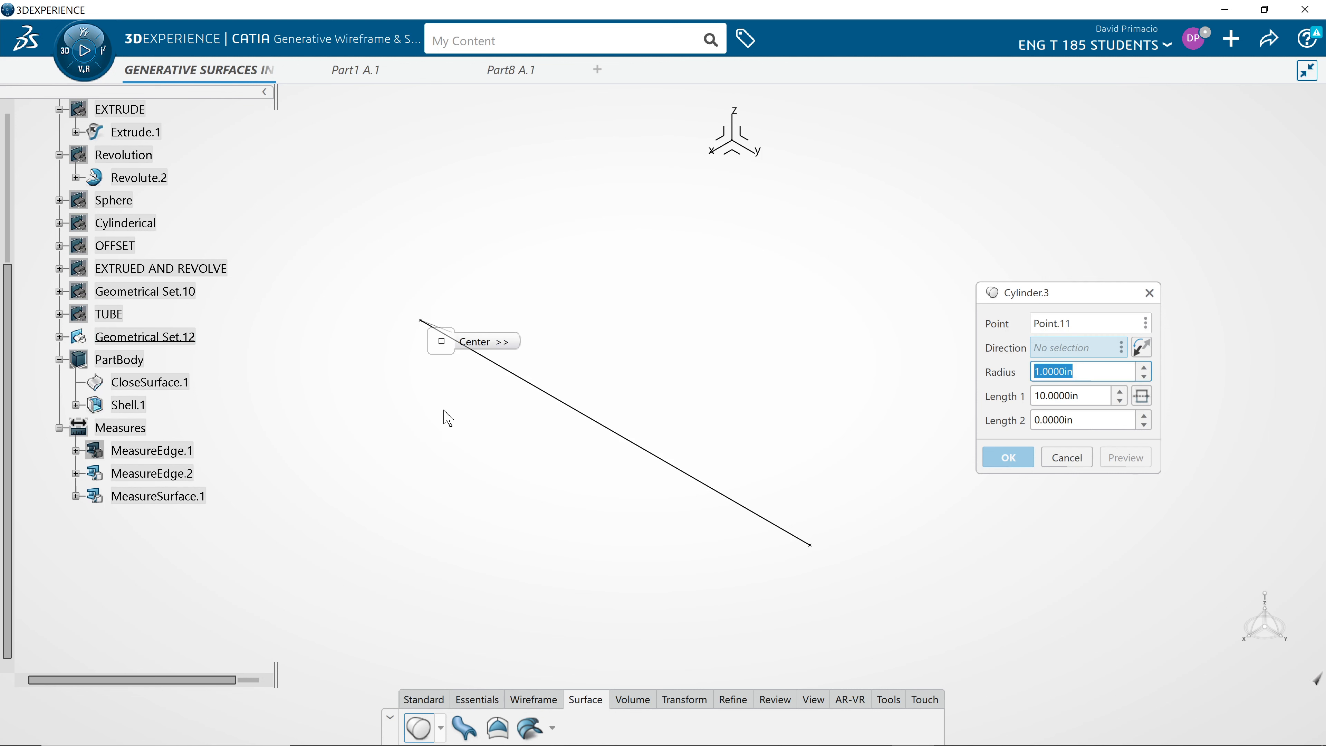
pyautogui.click(552, 398)
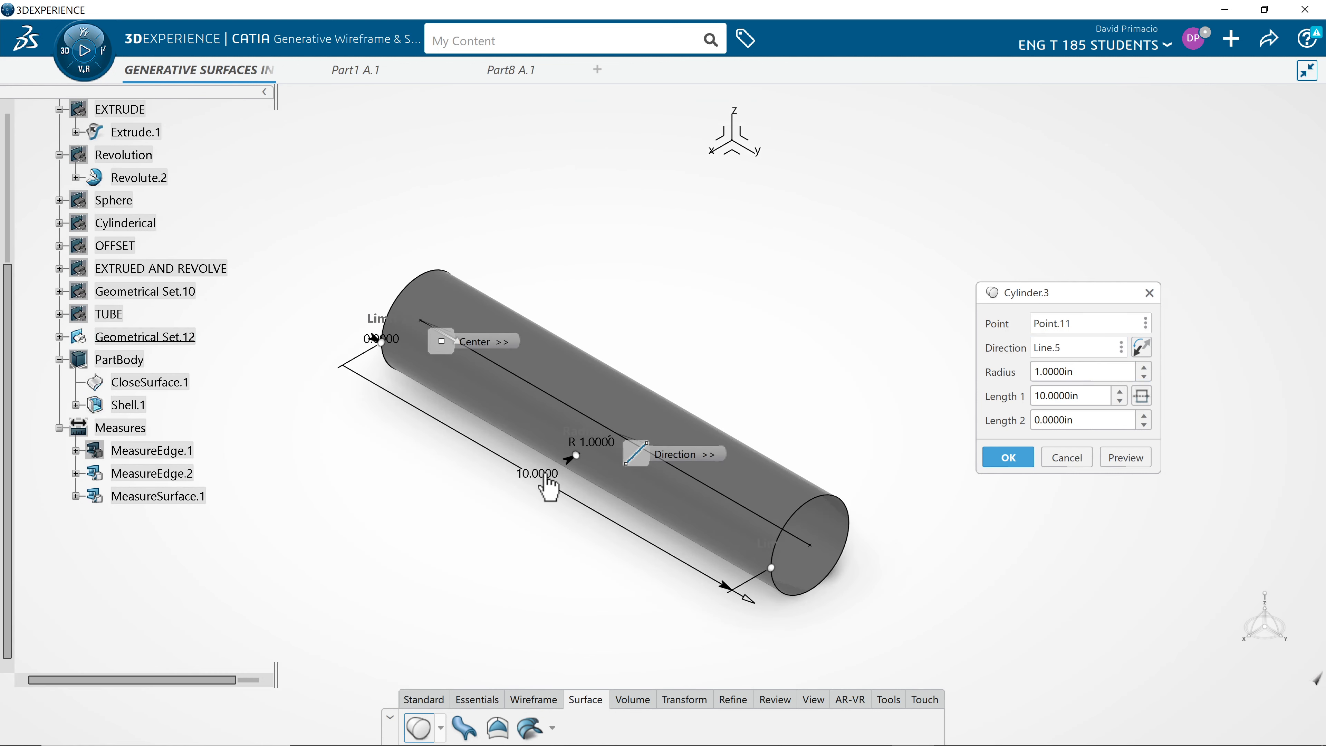
# Drive the cylinder's Length 1 with a kept measurement of the centre line and create the cylinder.
pyautogui.rightClick(1079, 395)
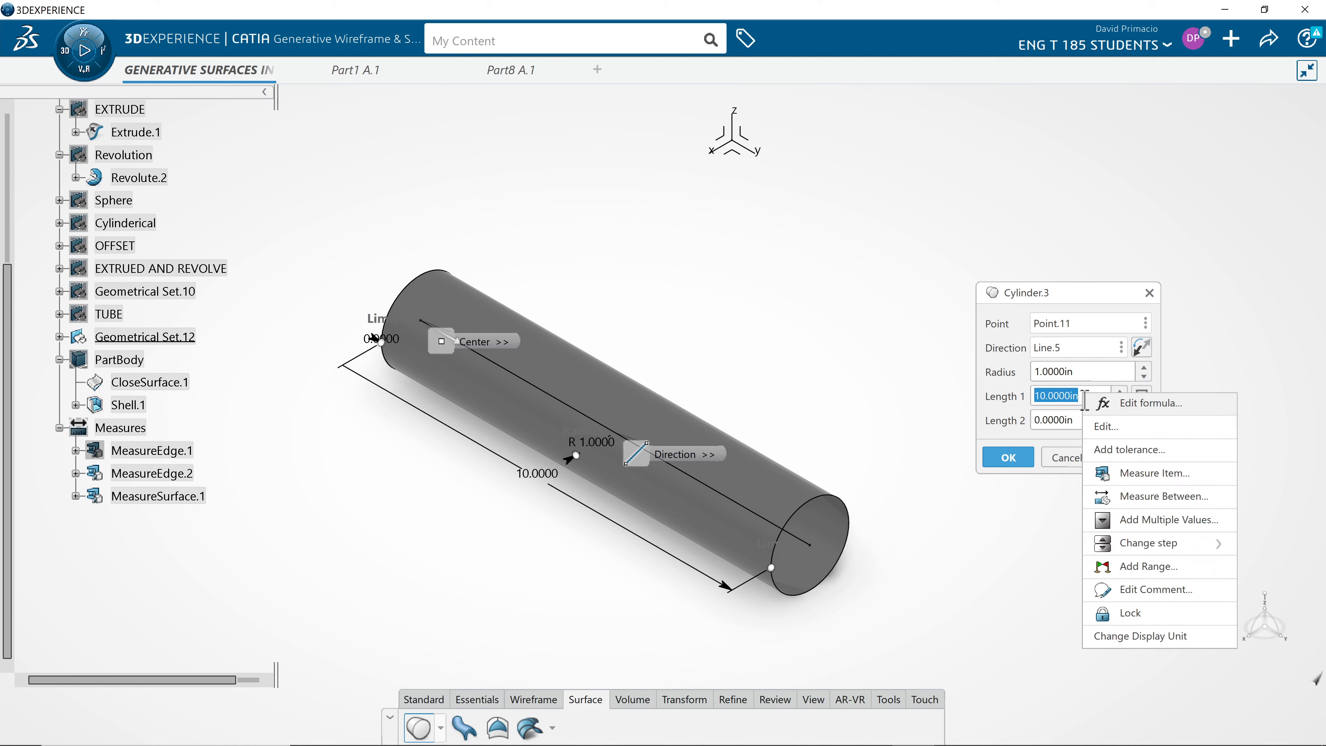
pyautogui.click(1154, 473)
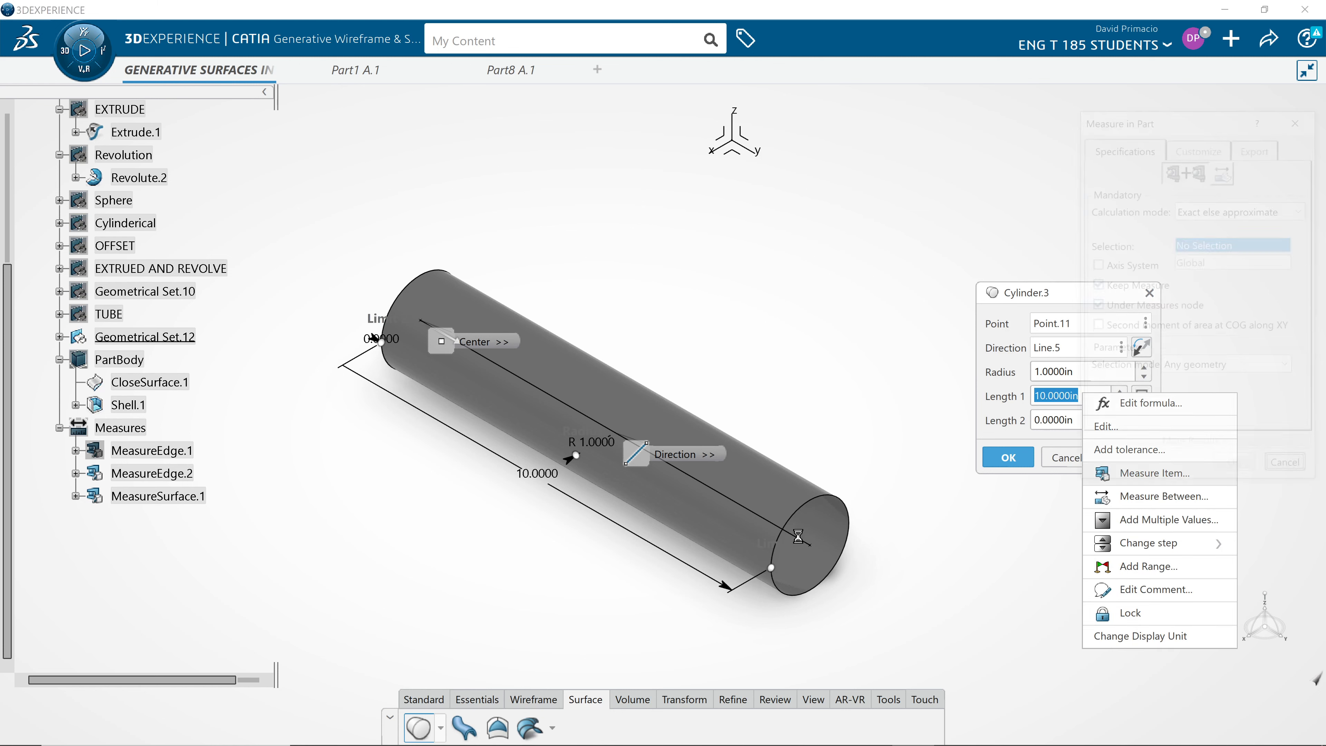
pyautogui.click(808, 544)
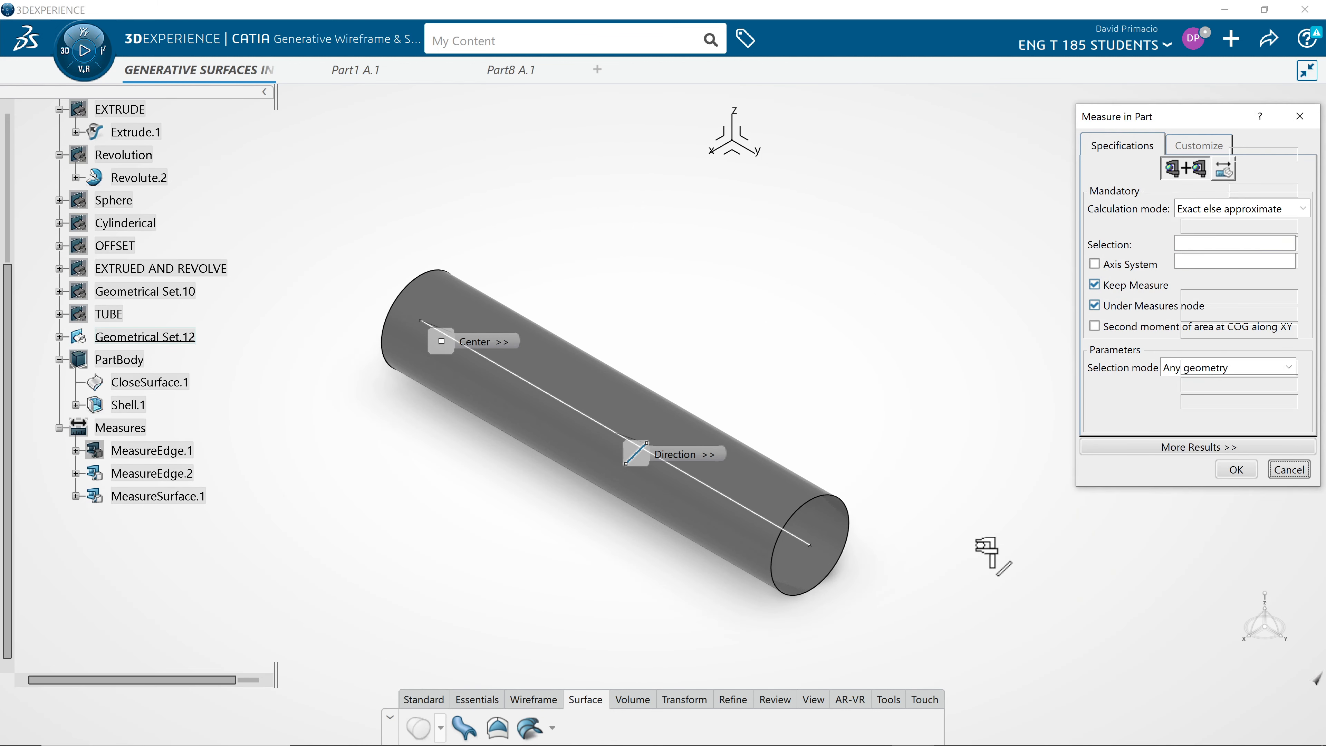
pyautogui.click(1235, 470)
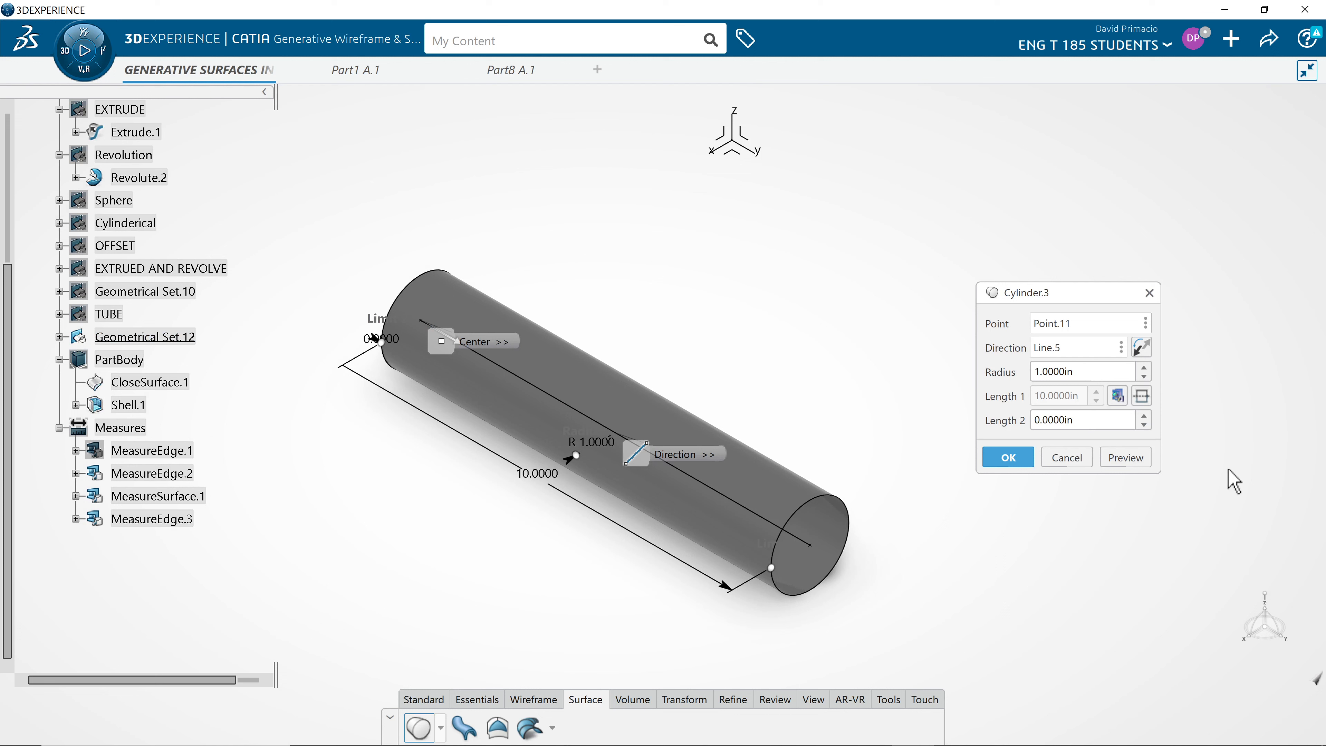
pyautogui.click(1006, 459)
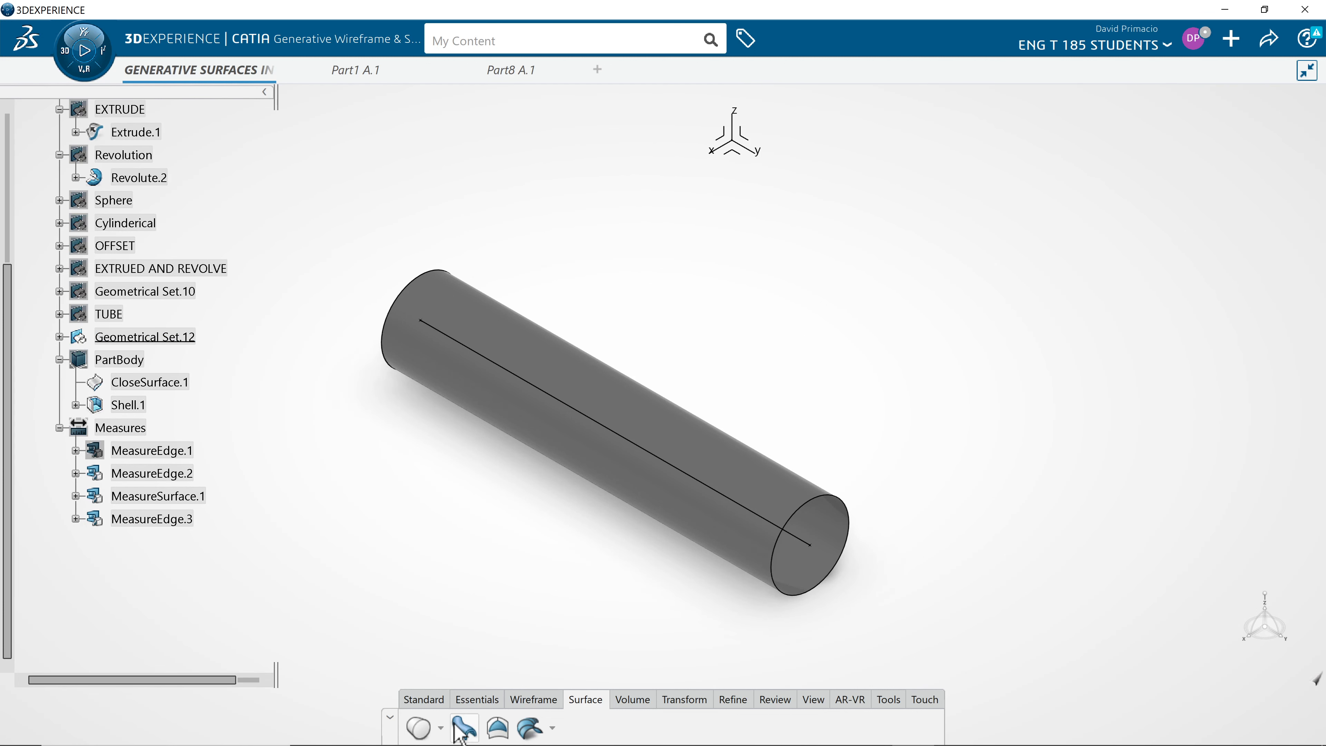
# Create a 1 in radius spherical cap centred on Point.10, with parallel limits -90° to 90° and meridian limits 0° to 180°.
pyautogui.click(441, 726)
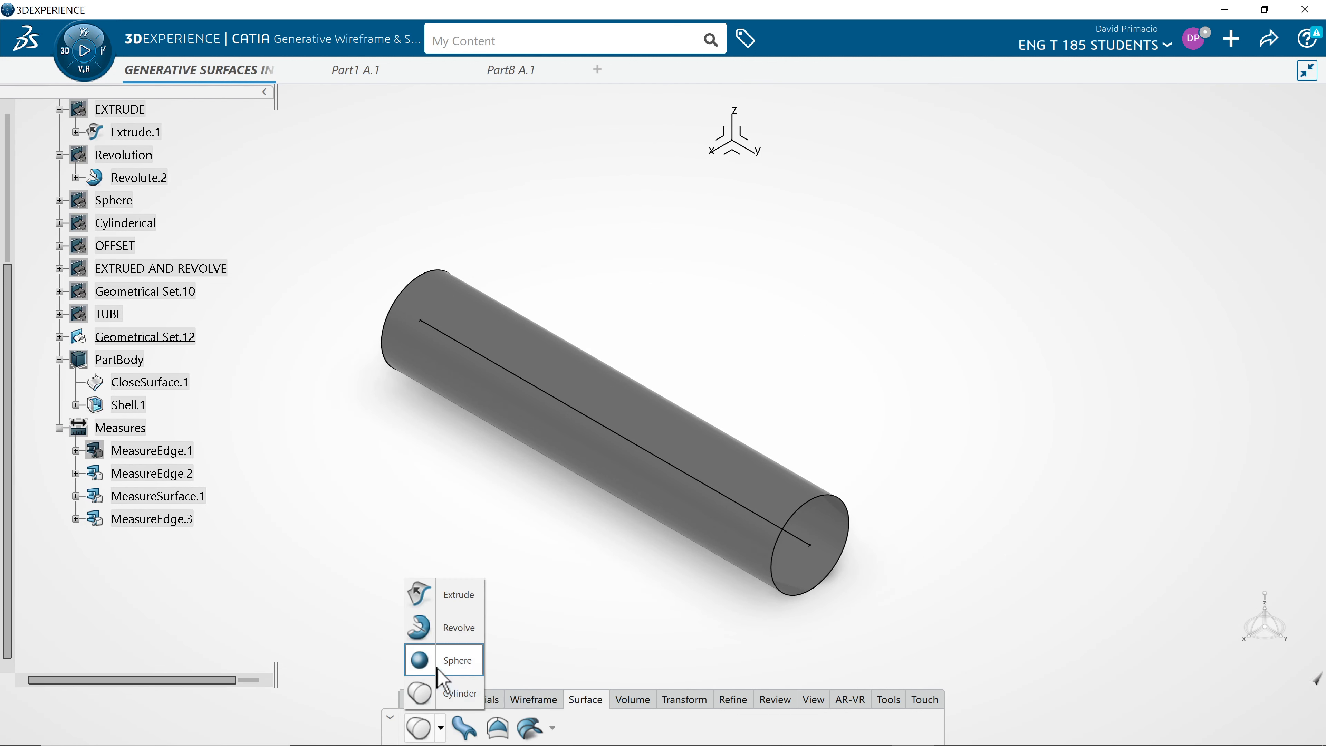
pyautogui.click(463, 661)
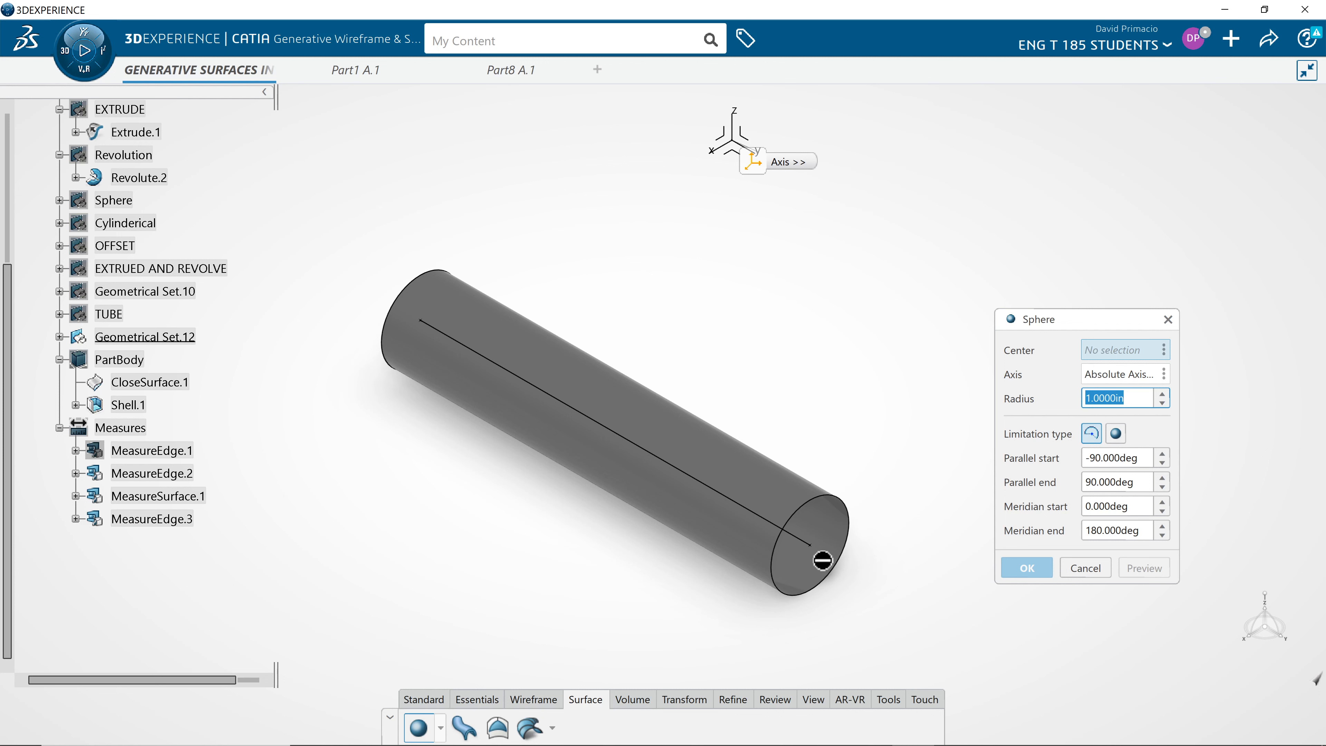
pyautogui.click(811, 545)
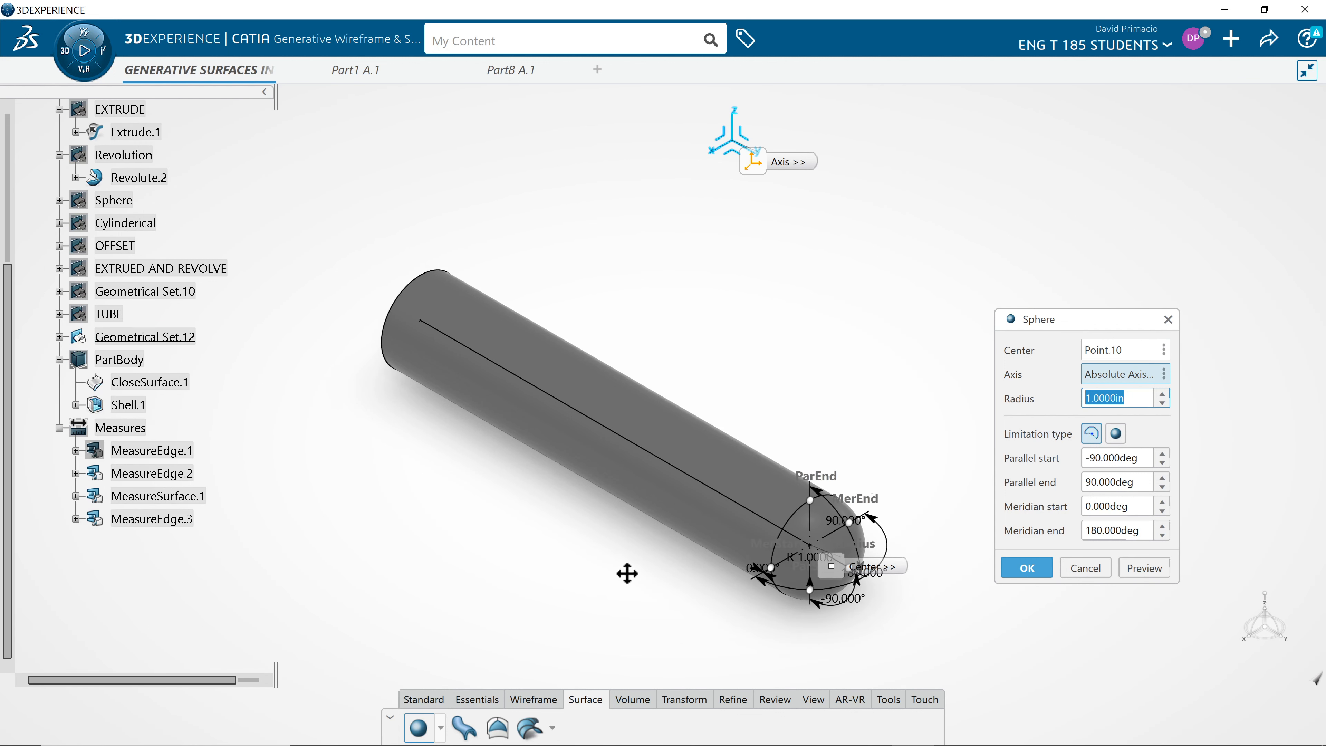
pyautogui.moveTo(627, 573); pyautogui.dragTo(628, 533, button='middle')
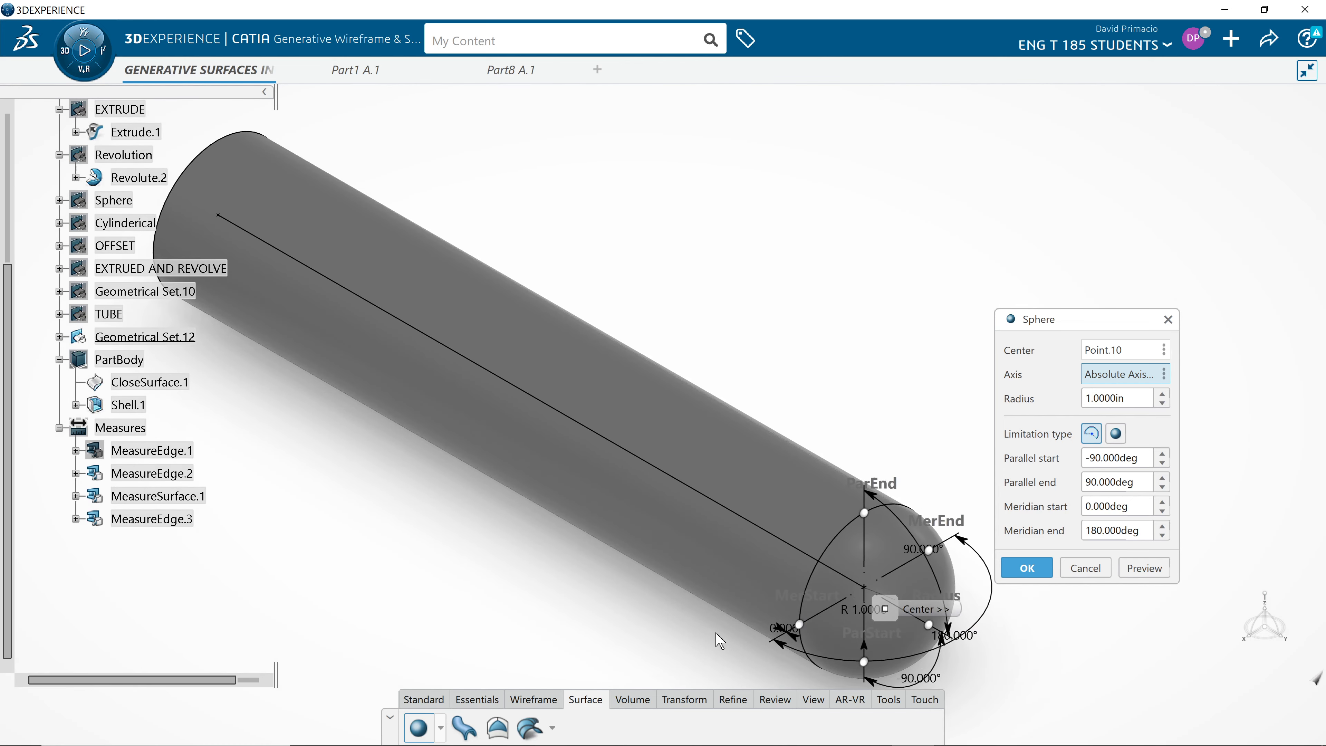
pyautogui.moveTo(719, 639); pyautogui.dragTo(721, 566, button='middle')
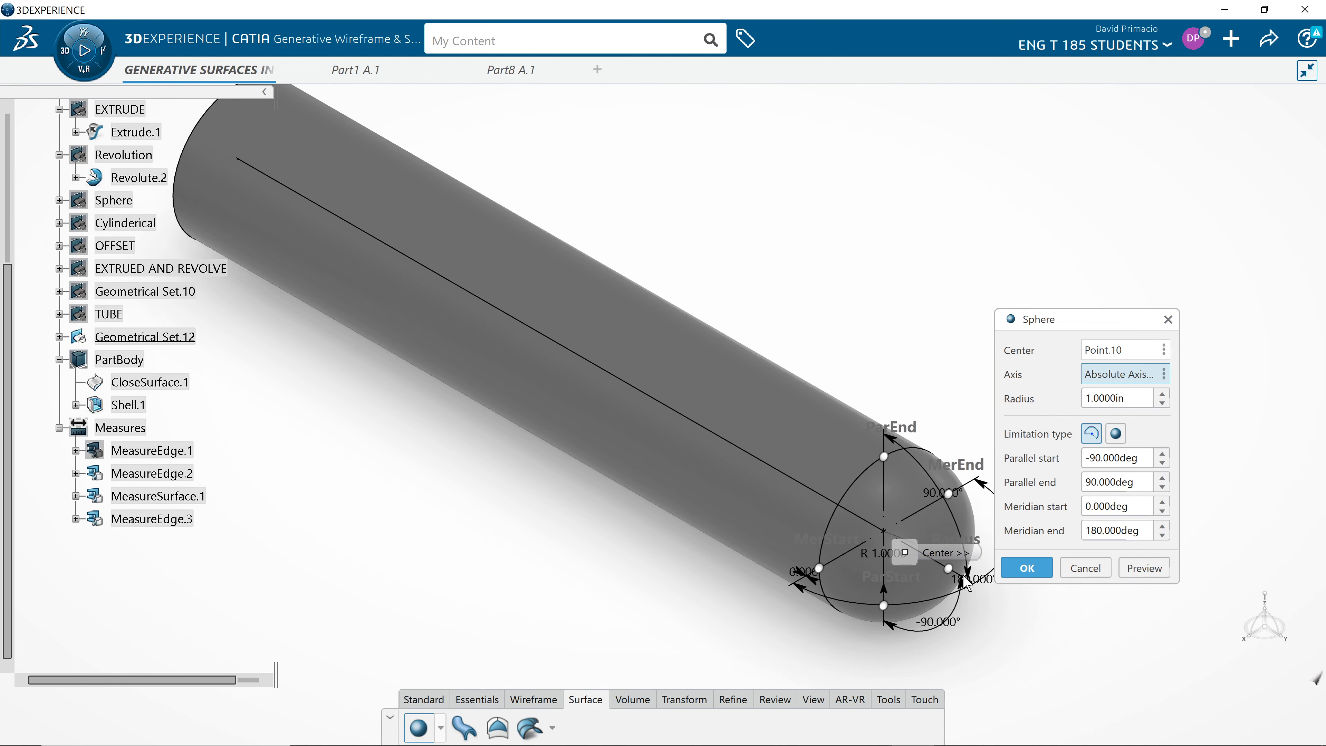
pyautogui.click(1013, 569)
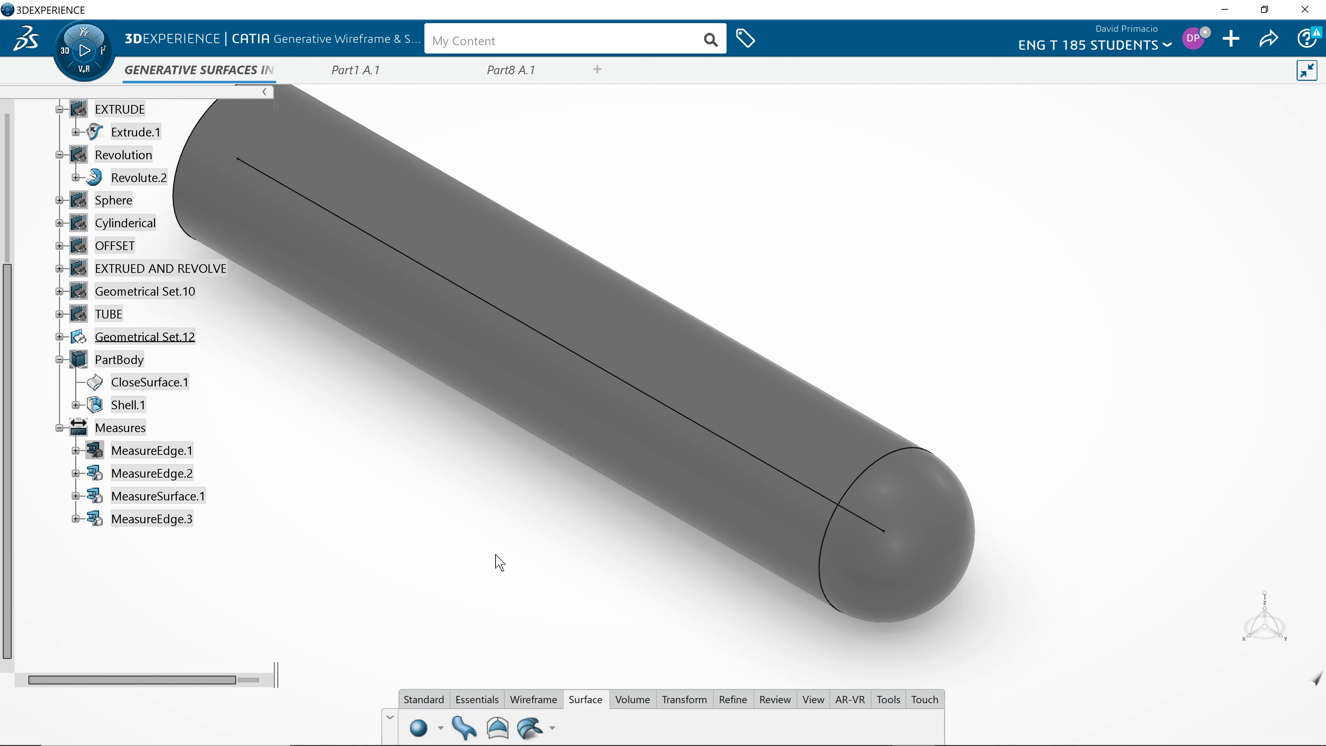
# Define a second 1 in radius sphere centred on Point.11 at the cylinder's open end.
pyautogui.moveTo(494, 555); pyautogui.dragTo(576, 662, button='middle')
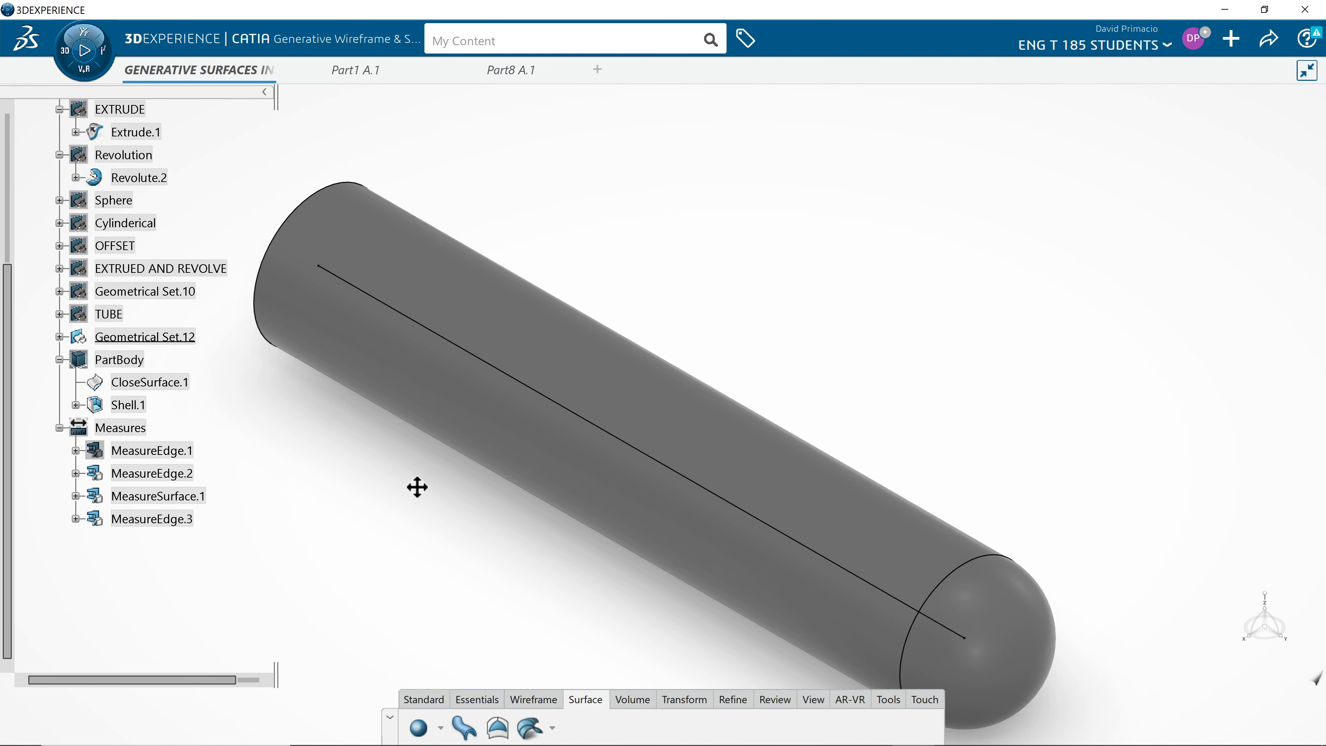
pyautogui.moveTo(417, 487); pyautogui.dragTo(501, 548, button='middle')
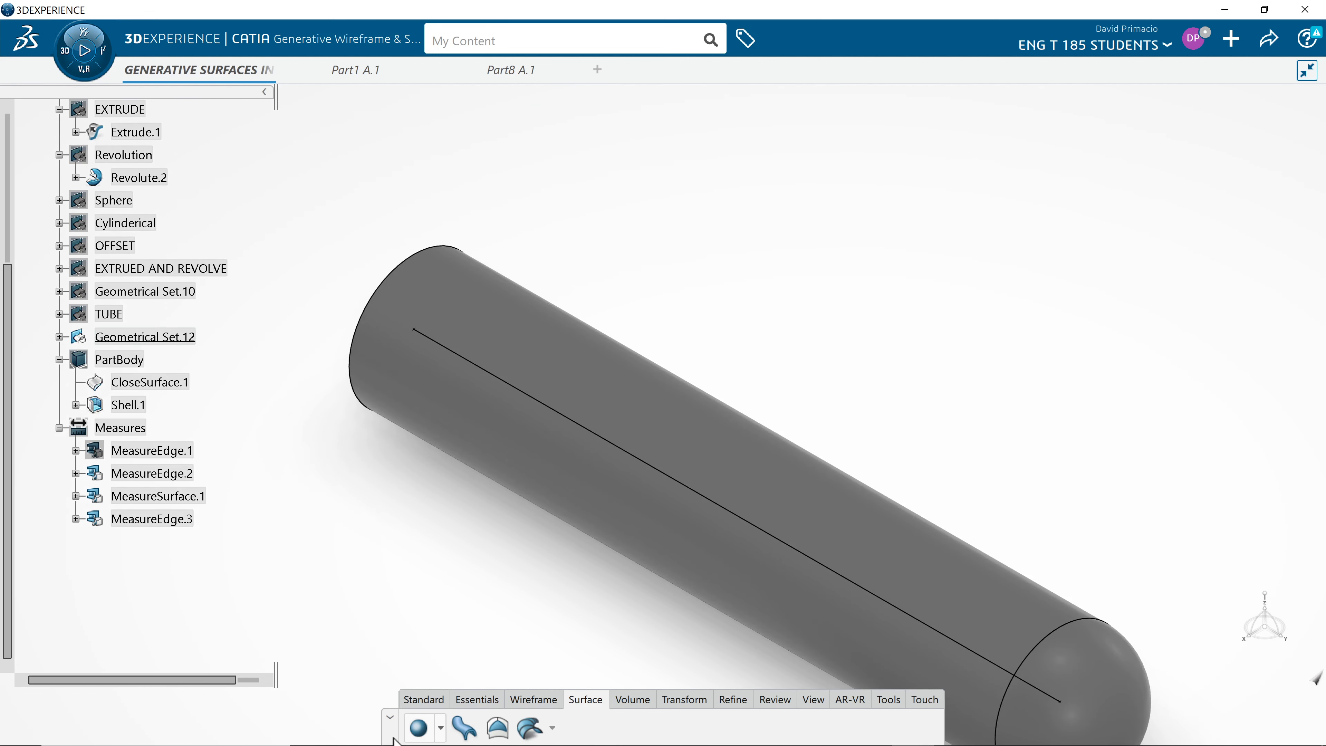
pyautogui.click(418, 727)
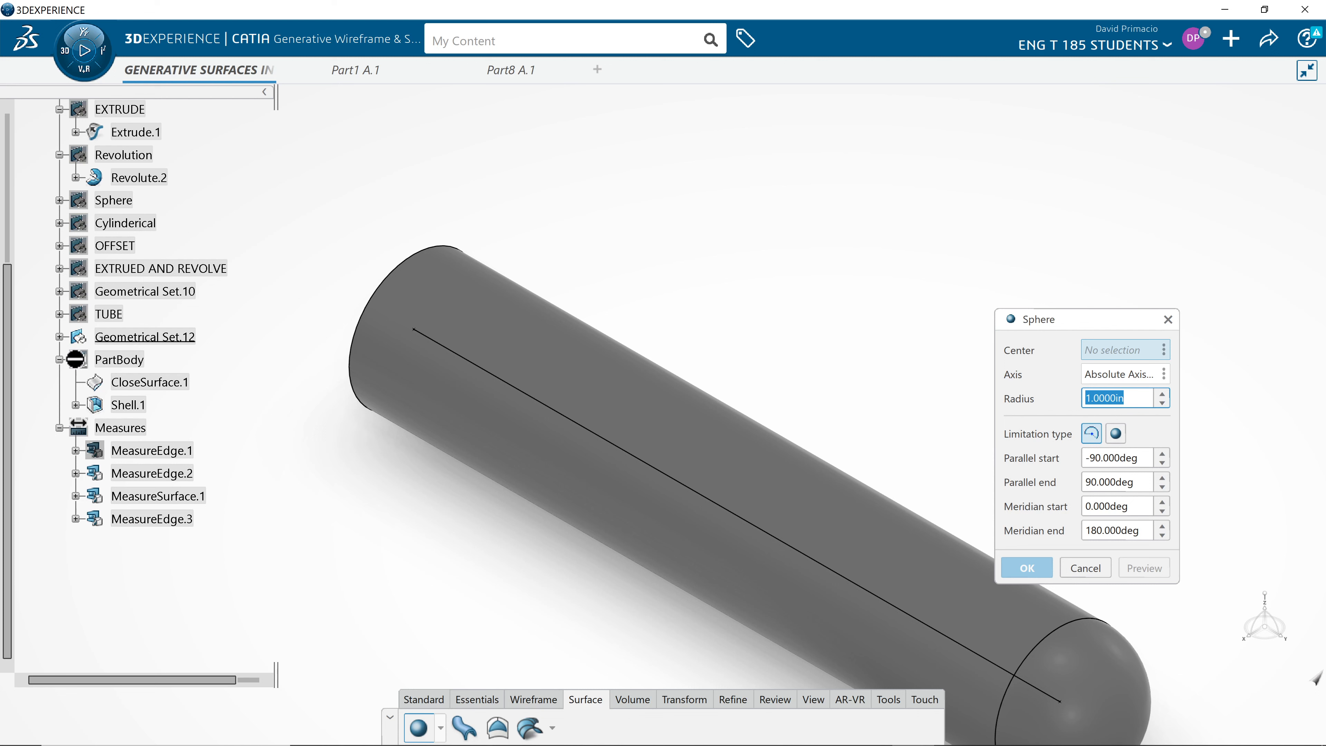
pyautogui.click(60, 337)
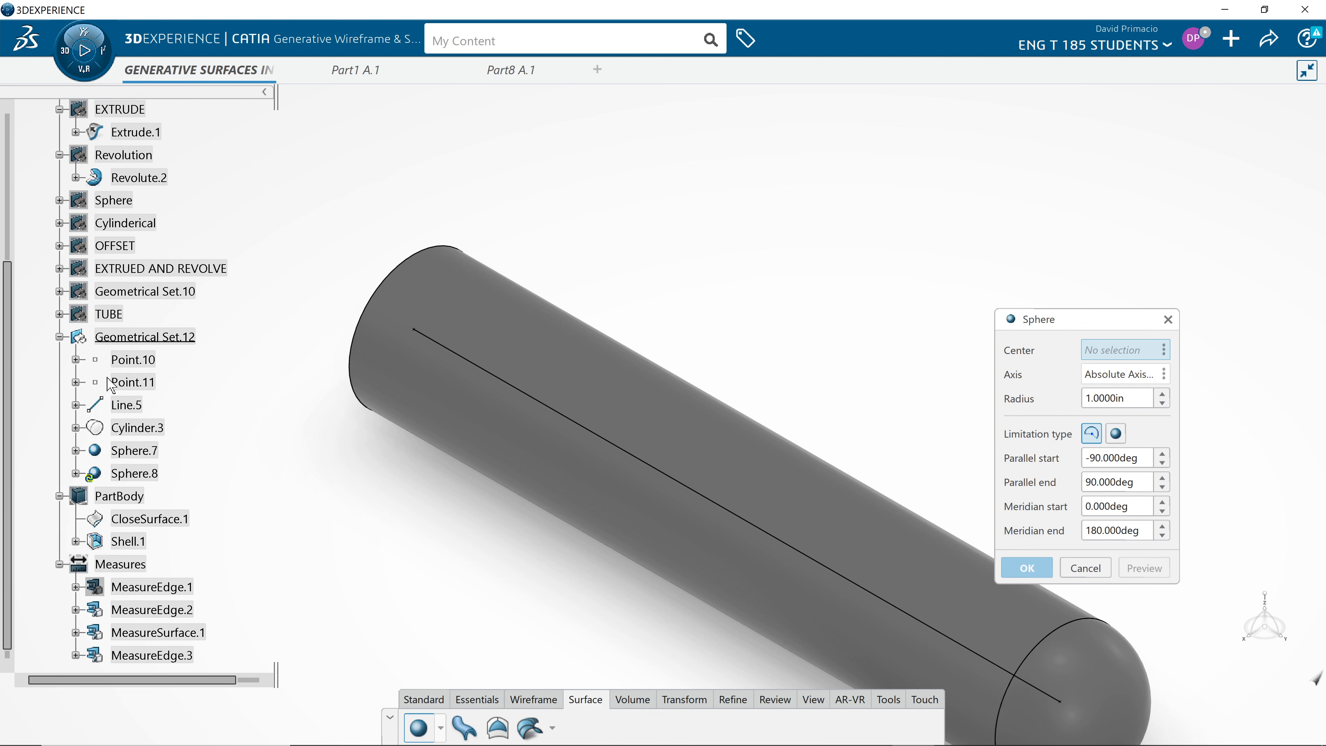
pyautogui.click(137, 384)
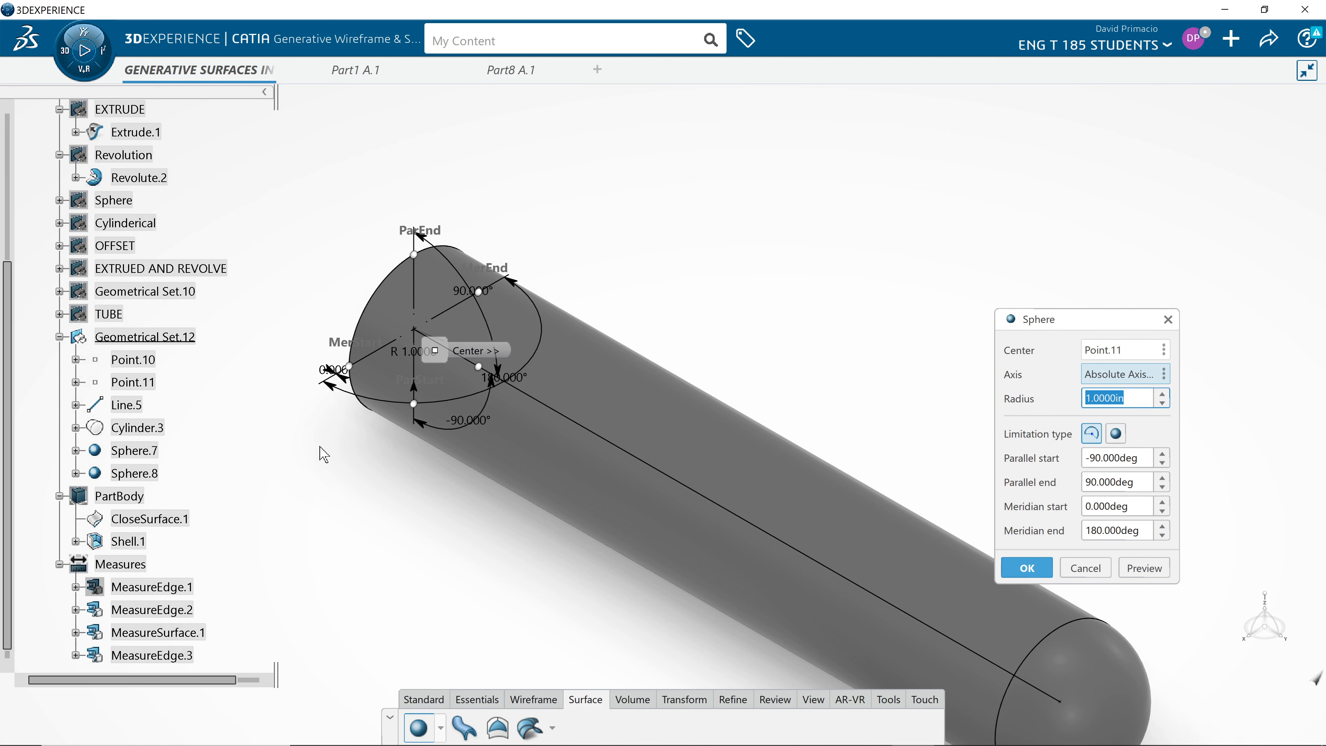
# Swing the second sphere's meridian limits to a start of 72° and an end of about 325°.
pyautogui.moveTo(328, 453); pyautogui.dragTo(754, 461, button='middle')
pyautogui.moveTo(277, 355); pyautogui.dragTo(810, 432, button='middle')
pyautogui.moveTo(379, 404); pyautogui.dragTo(937, 448, button='middle')
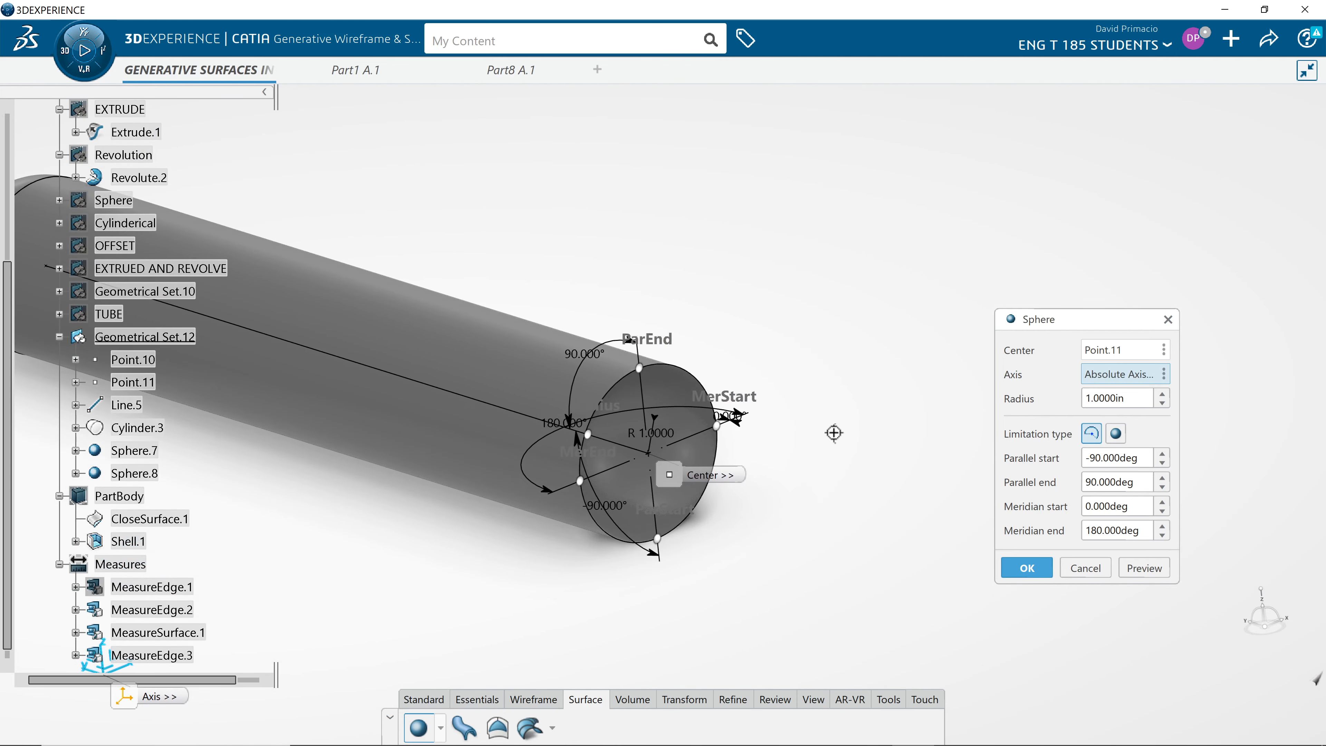
pyautogui.moveTo(833, 432); pyautogui.dragTo(538, 423, button='middle')
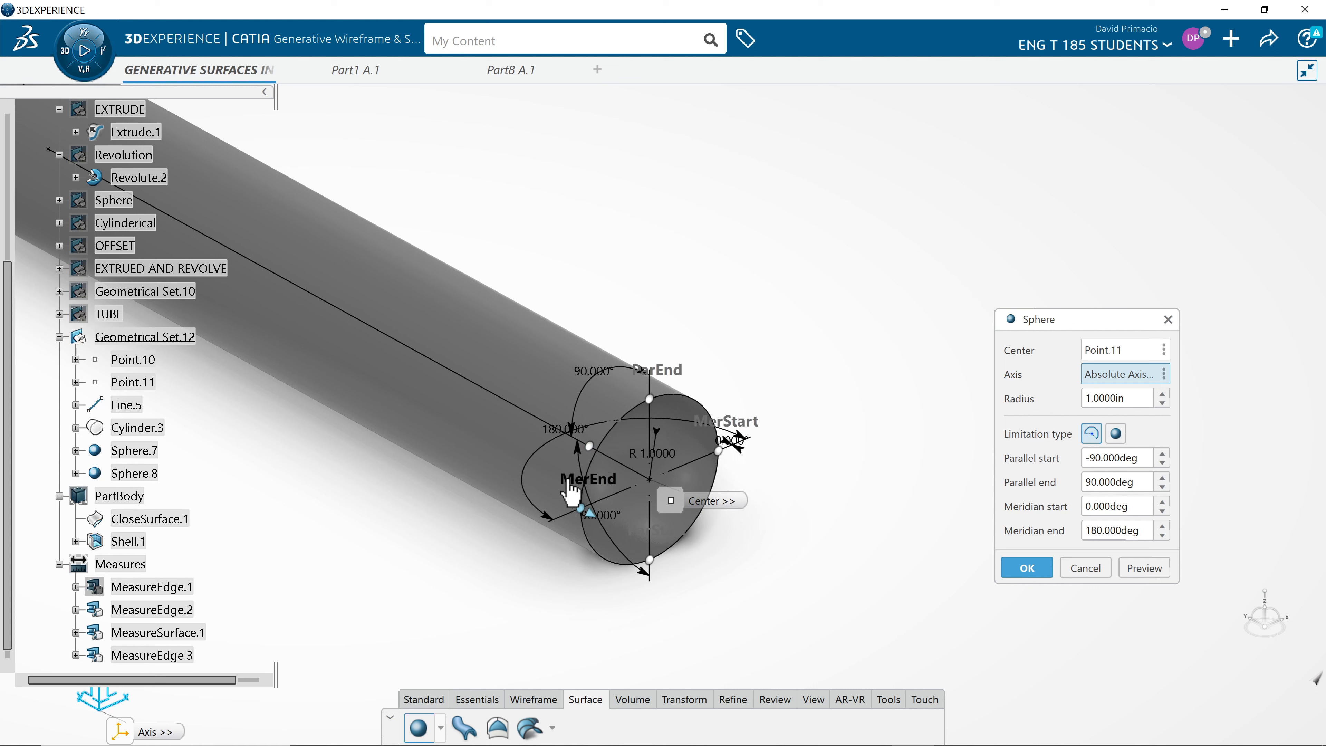
pyautogui.moveTo(570, 487); pyautogui.dragTo(488, 478)
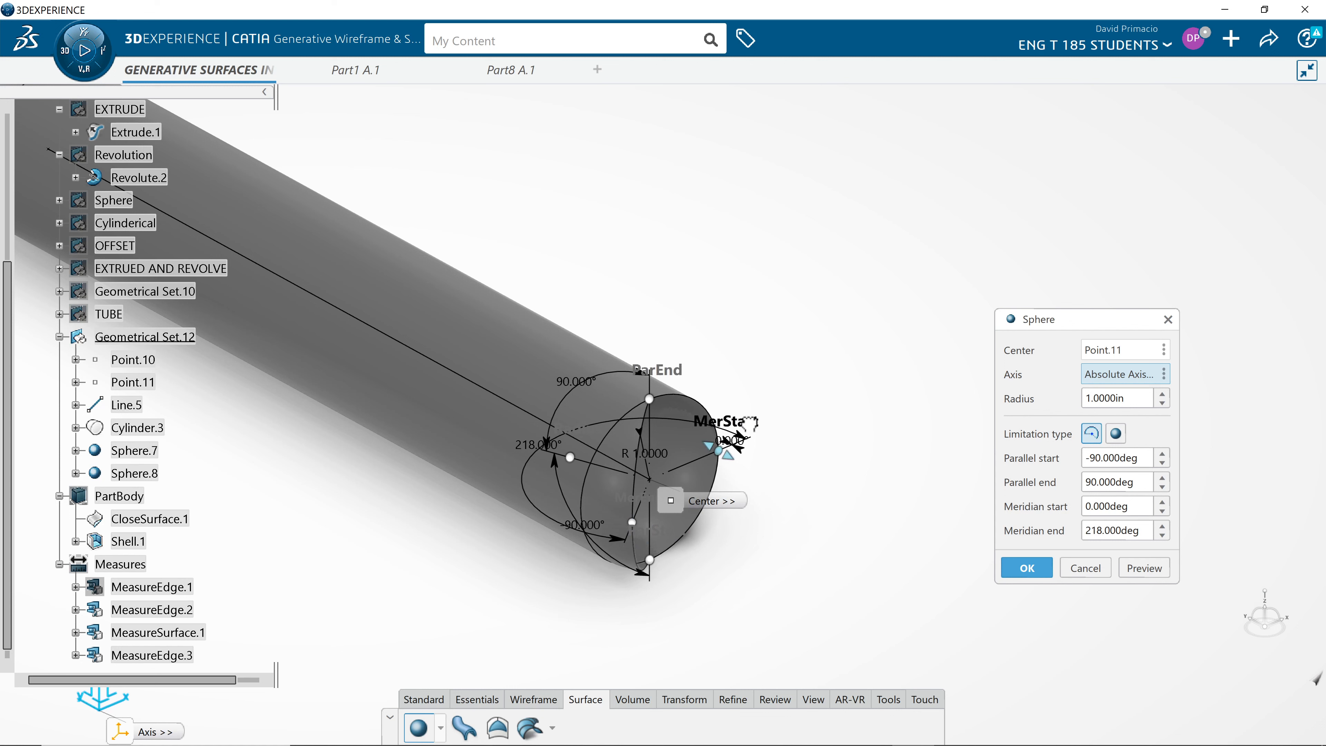
pyautogui.moveTo(749, 421); pyautogui.dragTo(893, 438)
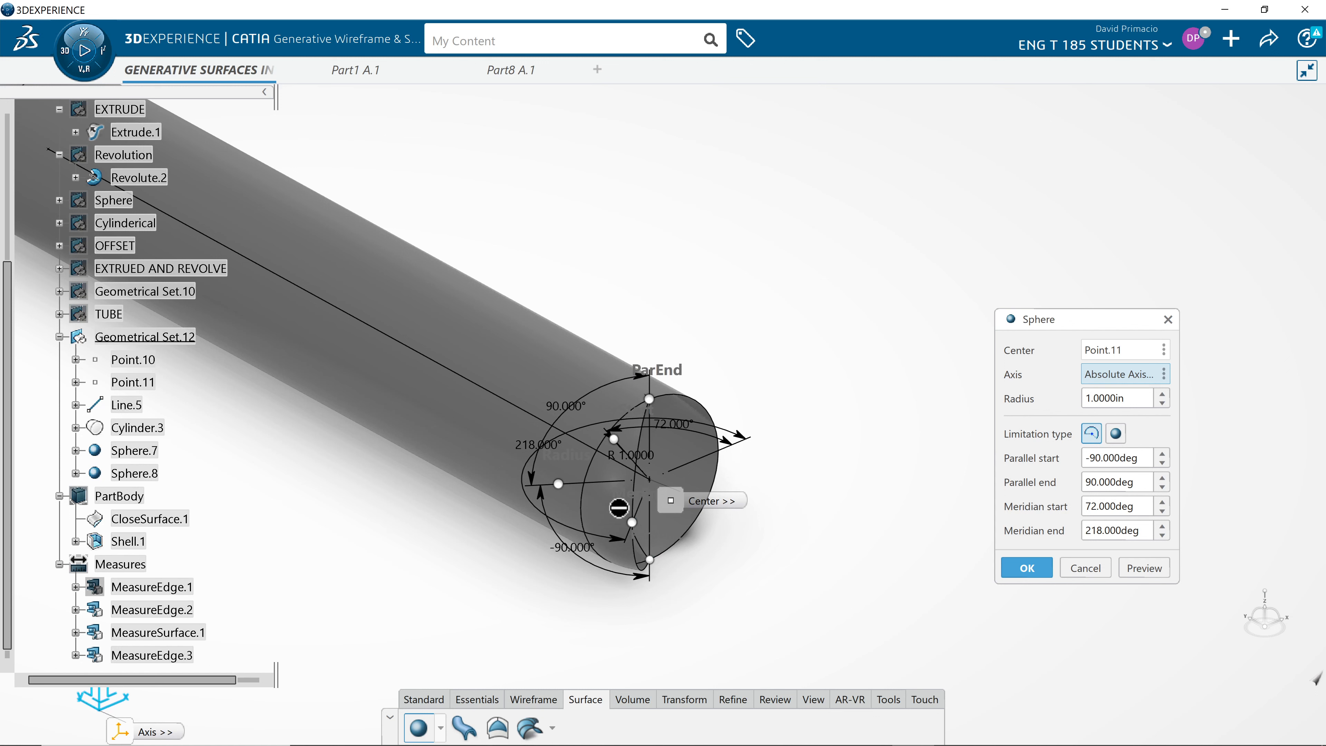
pyautogui.moveTo(627, 505); pyautogui.dragTo(752, 500)
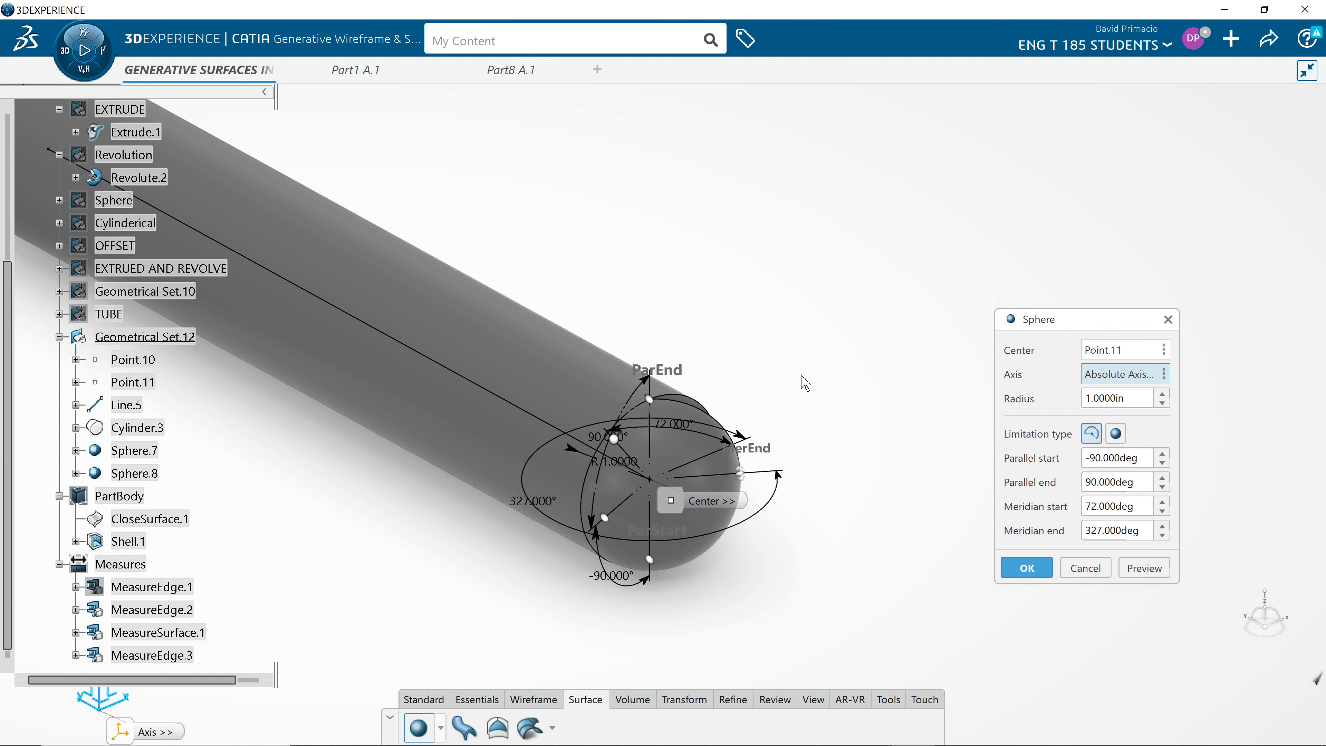
pyautogui.moveTo(792, 409); pyautogui.dragTo(784, 418, button='middle')
pyautogui.moveTo(746, 458); pyautogui.dragTo(737, 503, button='middle')
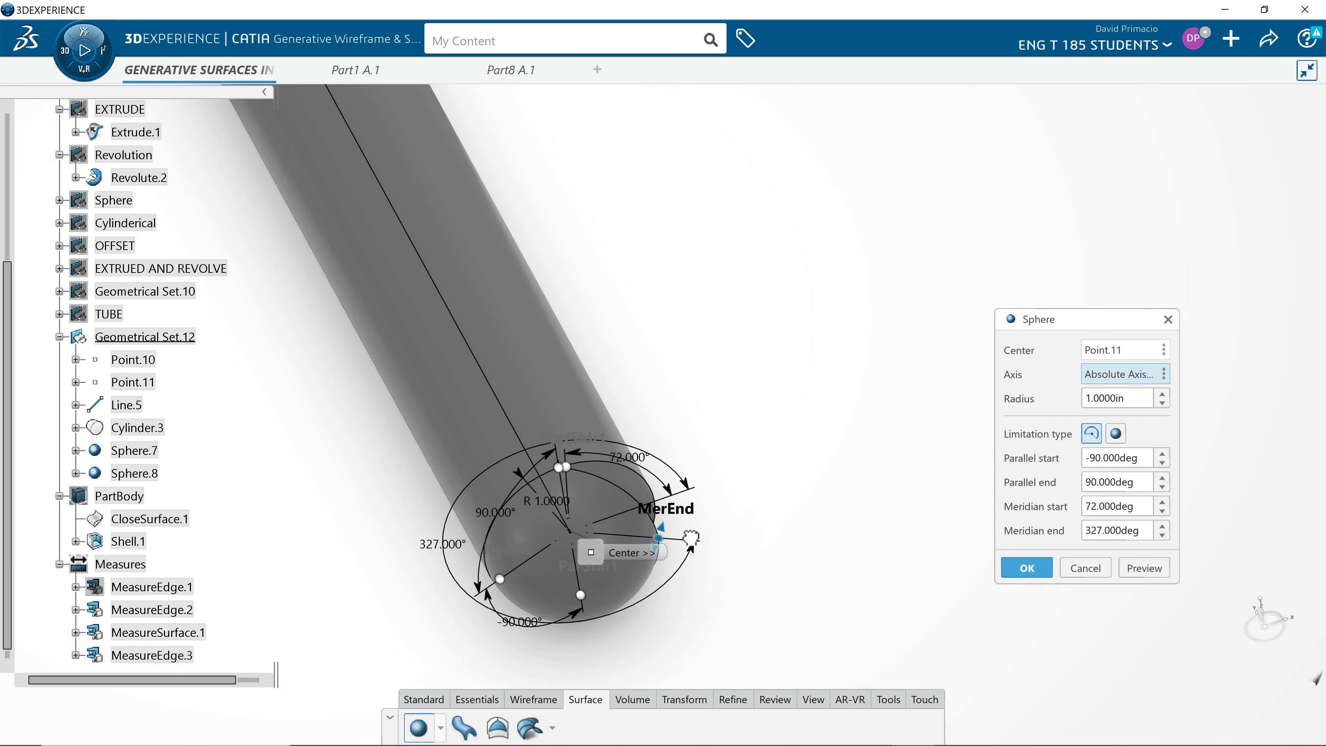
pyautogui.moveTo(694, 523)
pyautogui.mouseDown()
pyautogui.moveTo(704, 533)
pyautogui.moveTo(693, 500)
pyautogui.mouseUp()
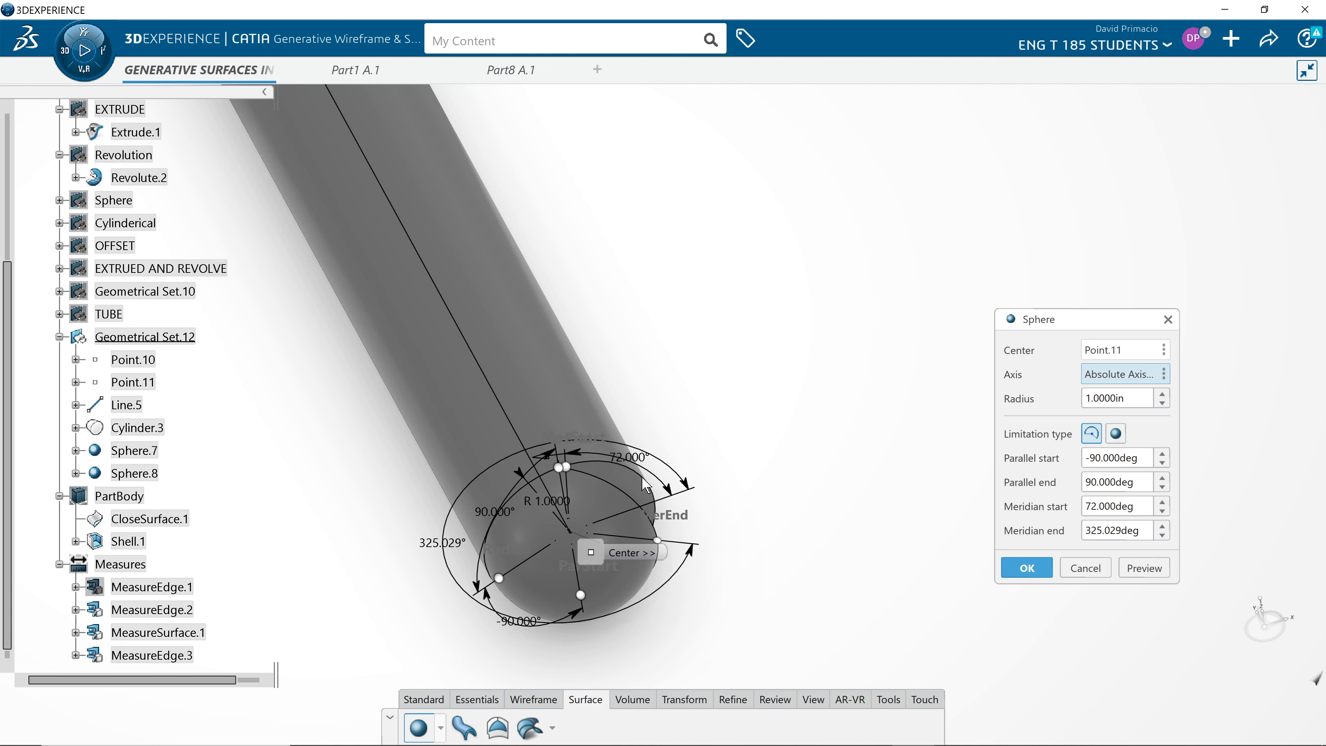
# Adjust the second sphere's meridian start to 186° and its end to about 359°, and create the cap.
pyautogui.moveTo(762, 519); pyautogui.dragTo(577, 478, button='middle')
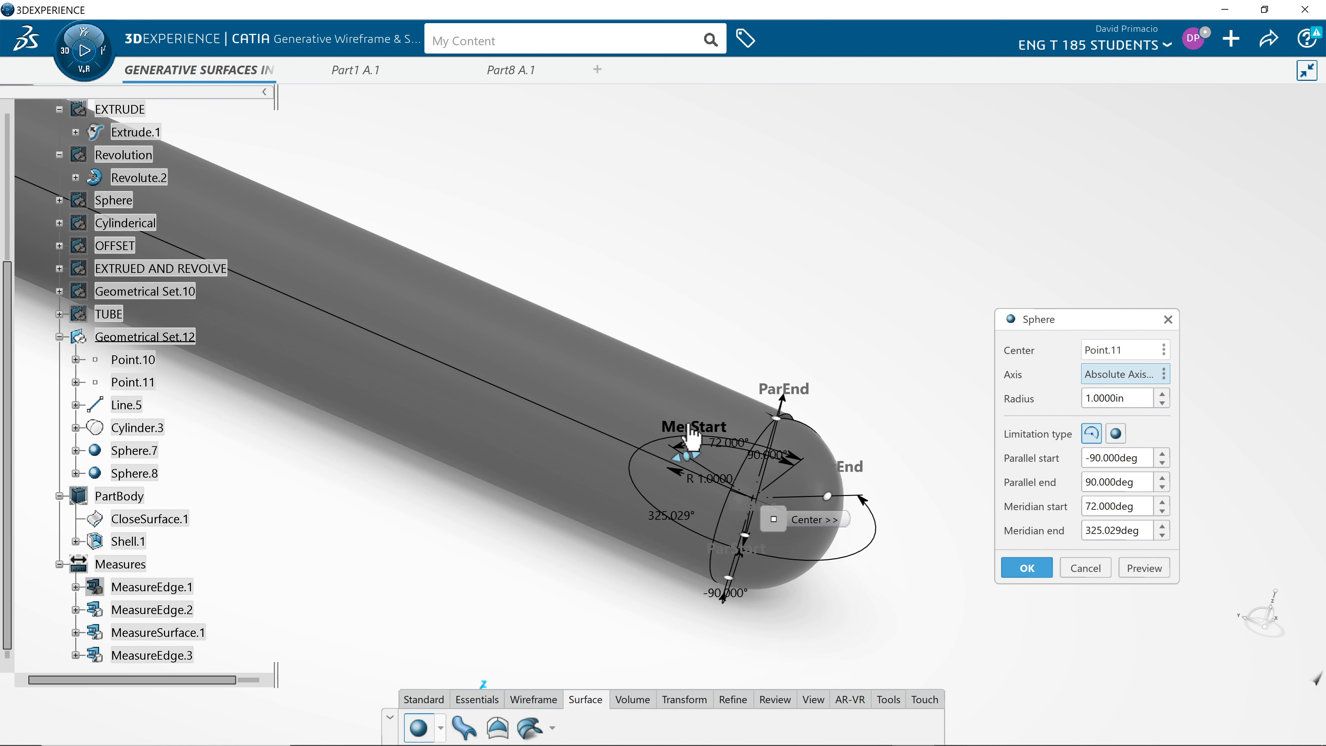
pyautogui.moveTo(691, 438); pyautogui.dragTo(806, 640)
pyautogui.moveTo(867, 612); pyautogui.dragTo(443, 646, button='middle')
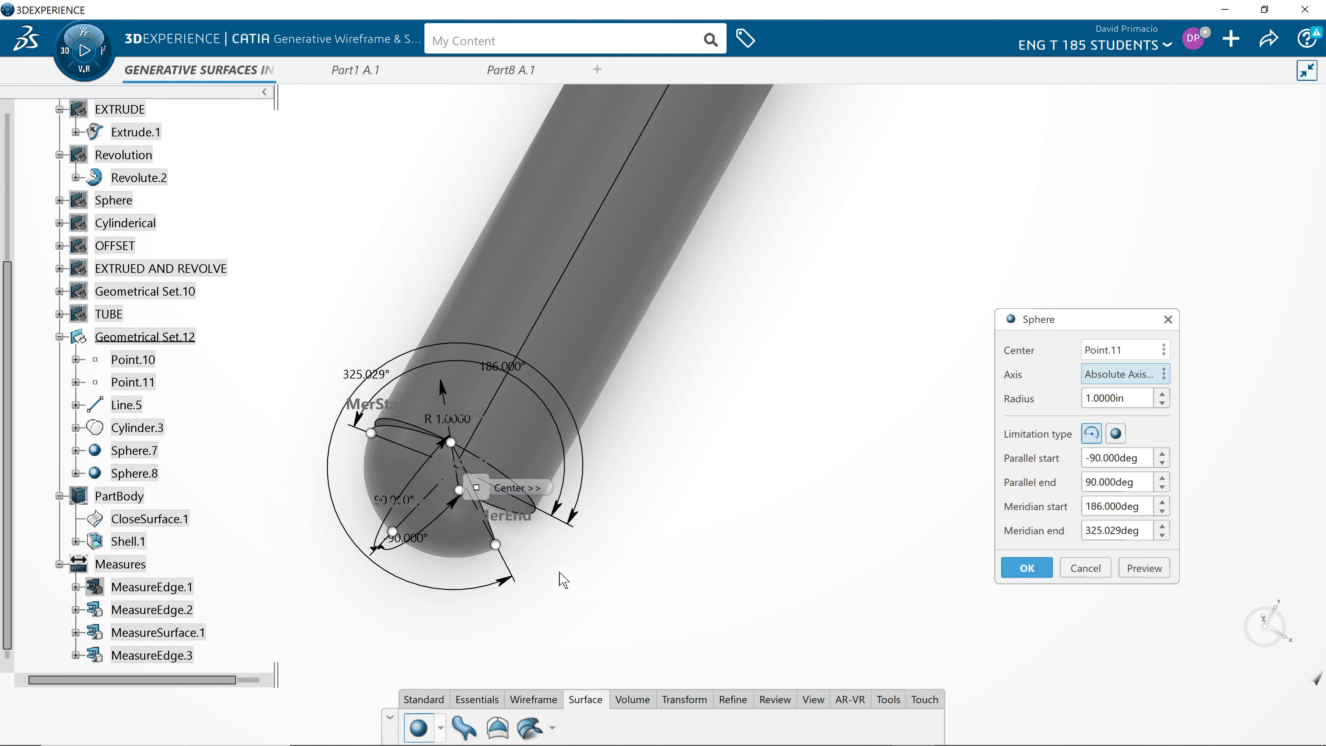
pyautogui.moveTo(501, 520); pyautogui.dragTo(555, 505)
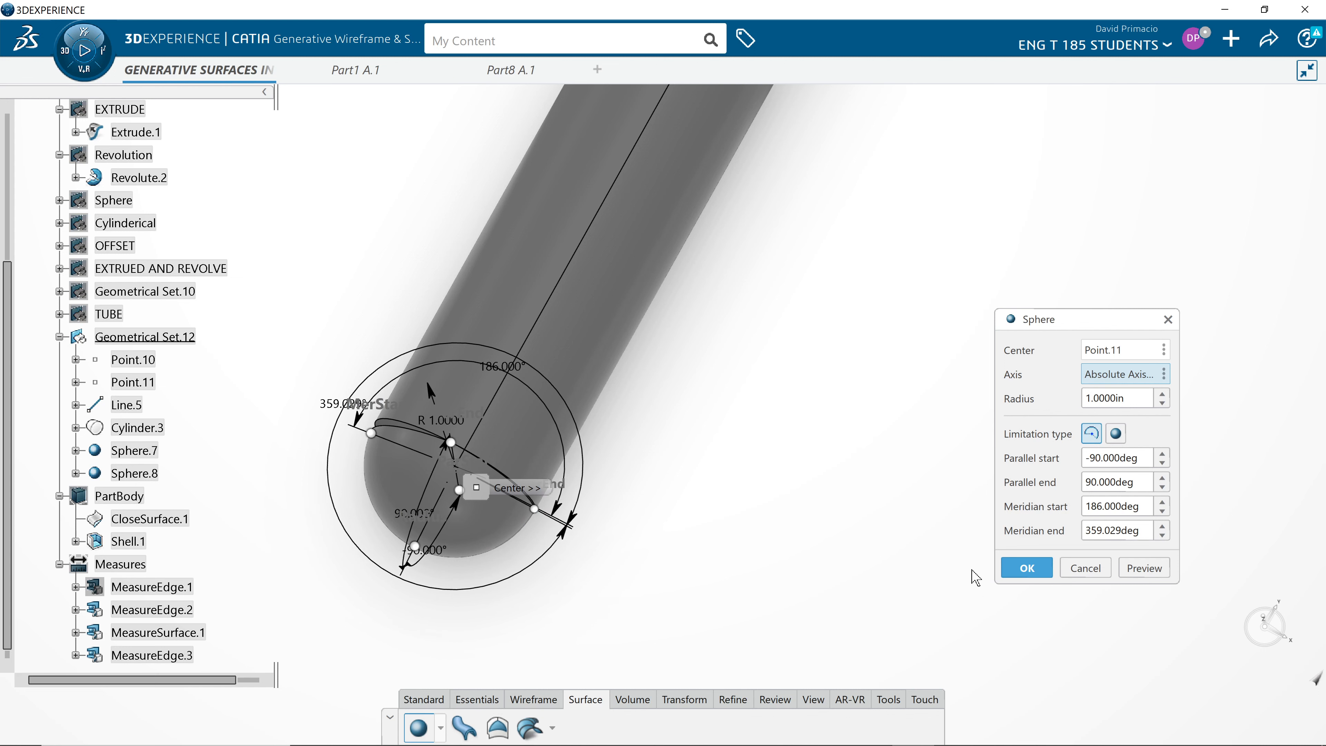
pyautogui.click(1026, 567)
# Try to join both spherical caps and the cylinder with connectivity and manifold checks on, and preview the join.
pyautogui.moveTo(211, 500); pyautogui.dragTo(837, 456, button='middle')
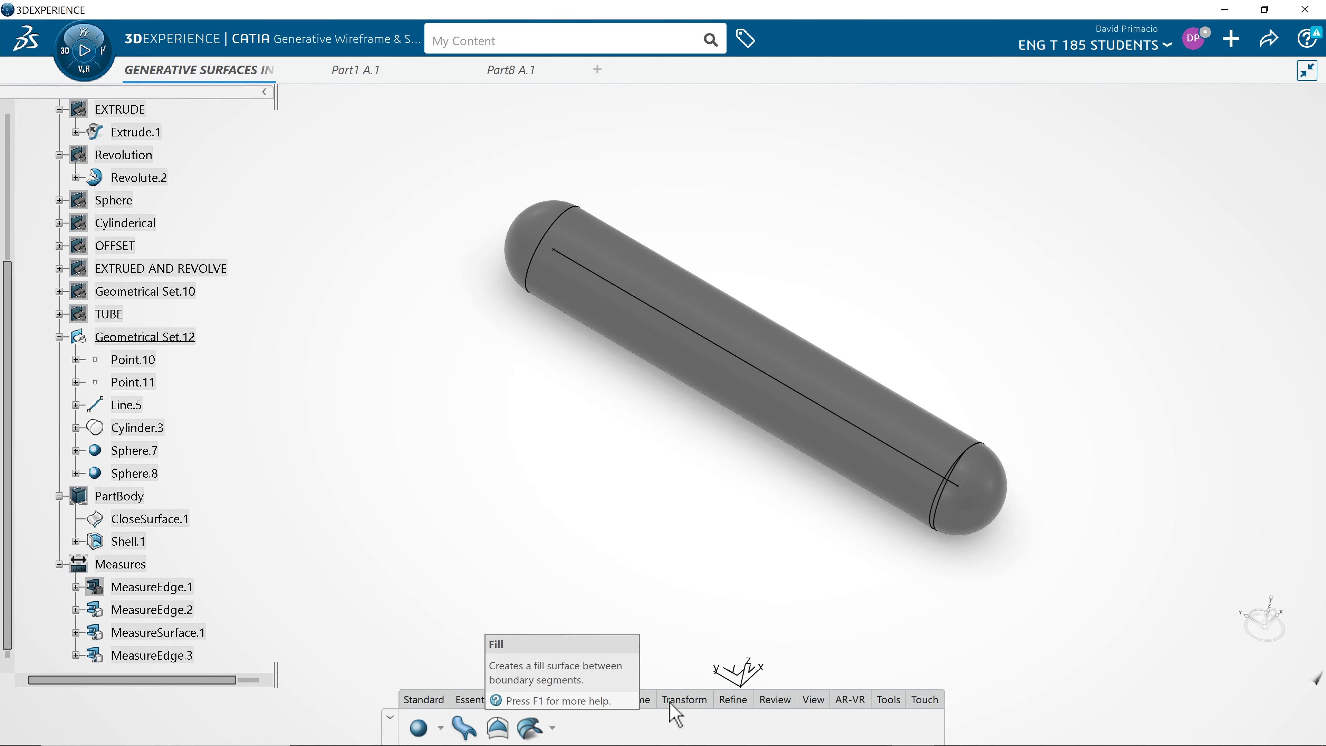
pyautogui.click(705, 701)
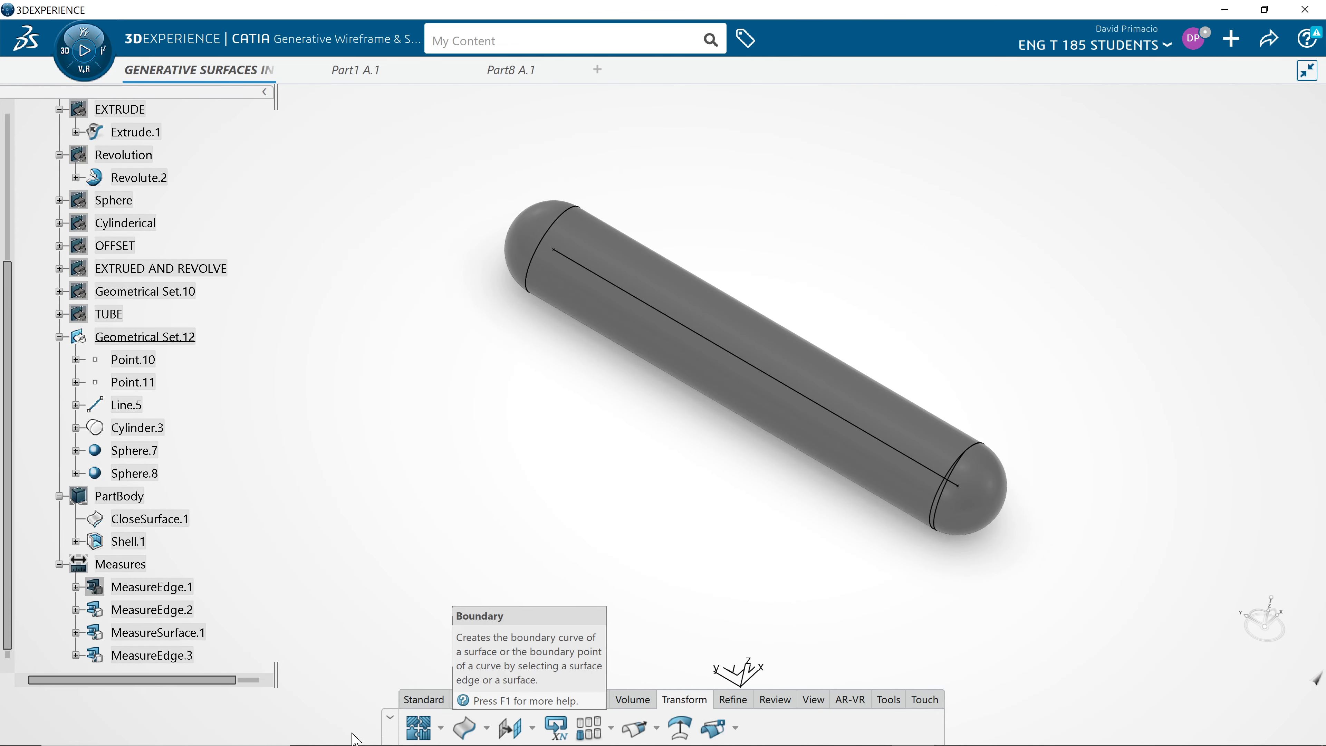
pyautogui.click(420, 728)
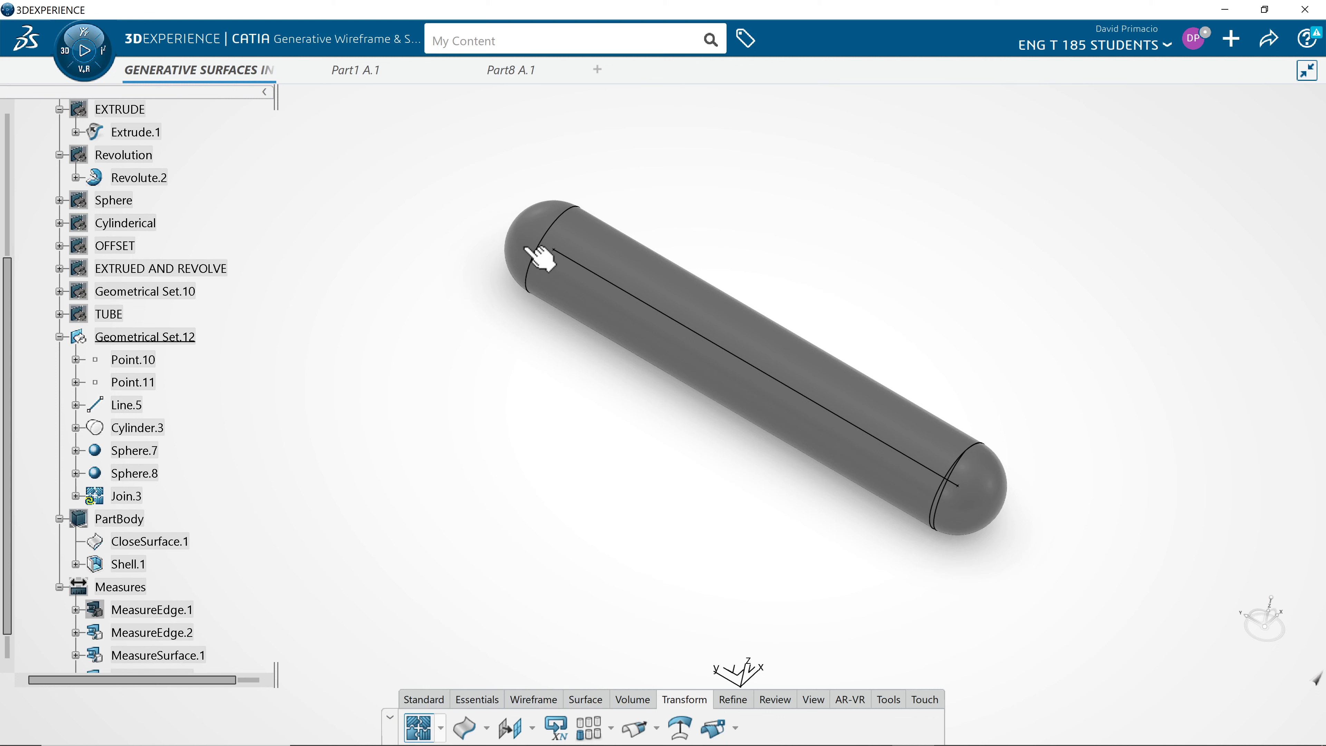
pyautogui.click(540, 256)
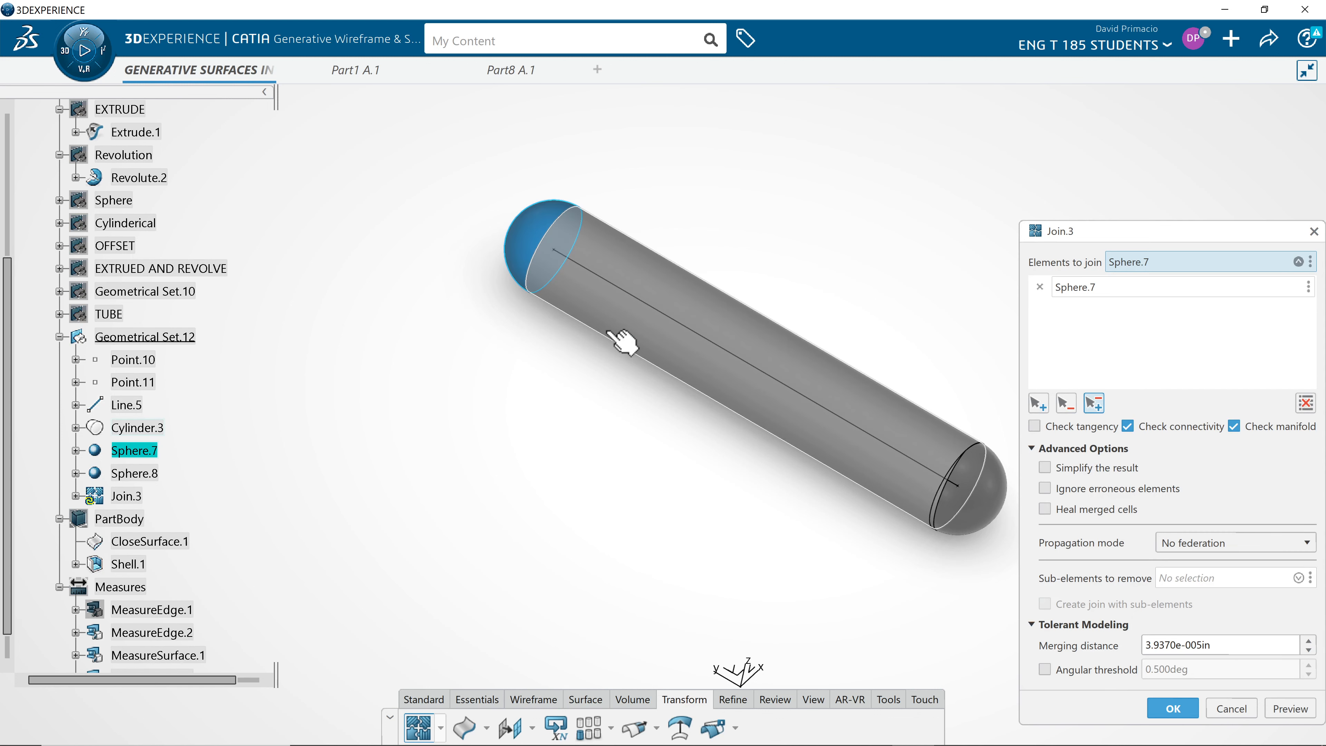
pyautogui.click(622, 335)
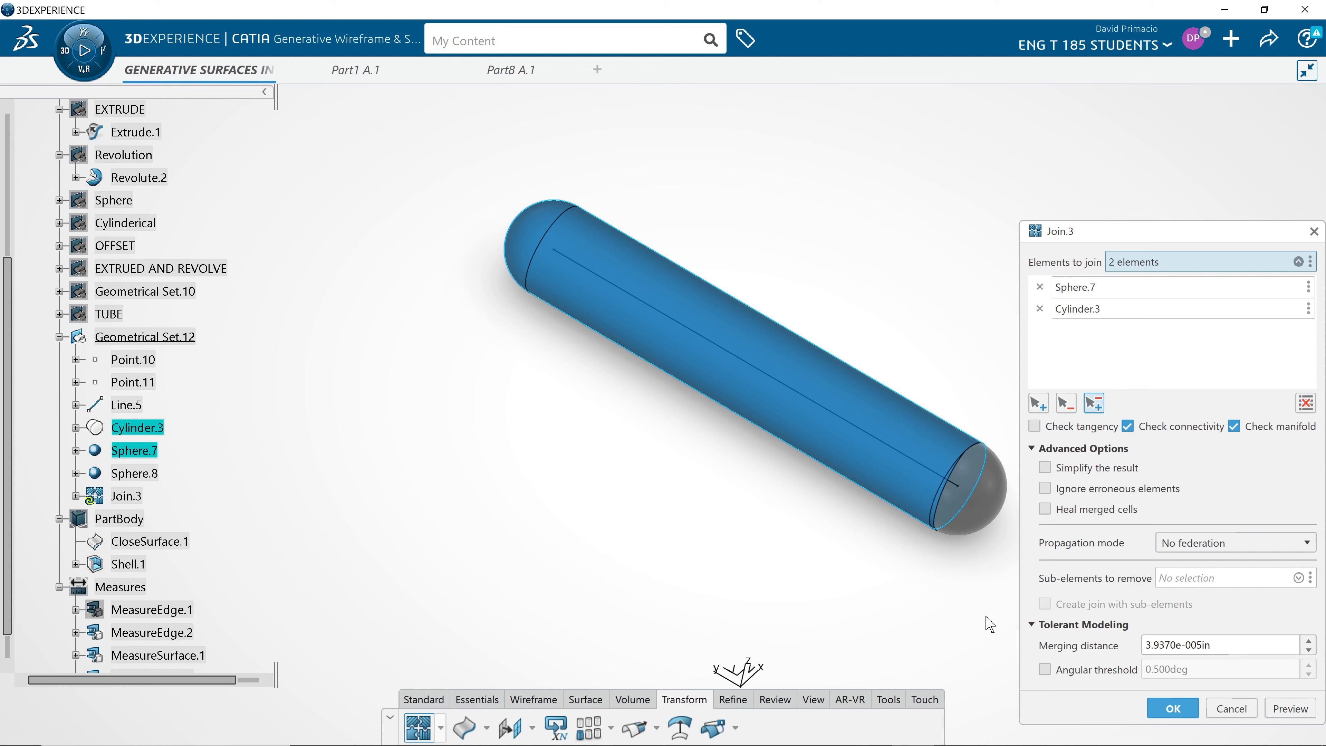
pyautogui.moveTo(957, 599); pyautogui.dragTo(623, 329, button='middle')
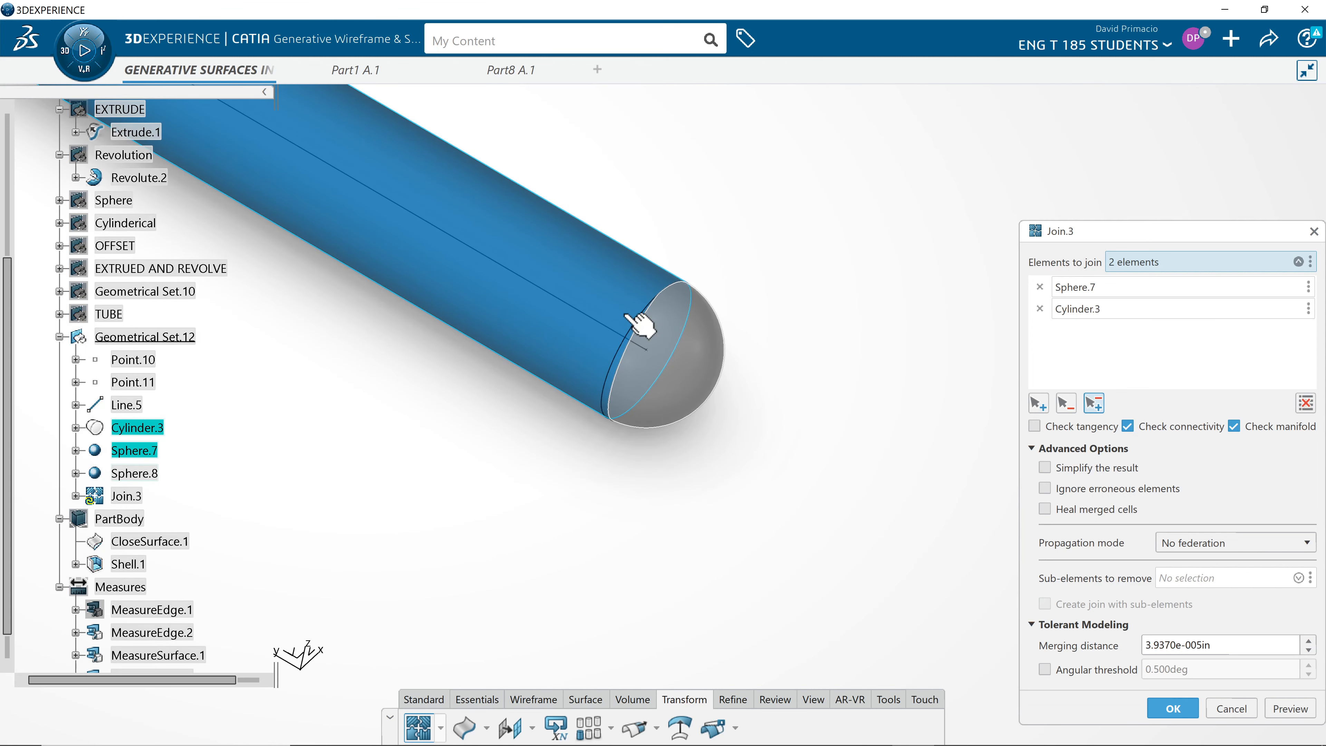
pyautogui.click(700, 407)
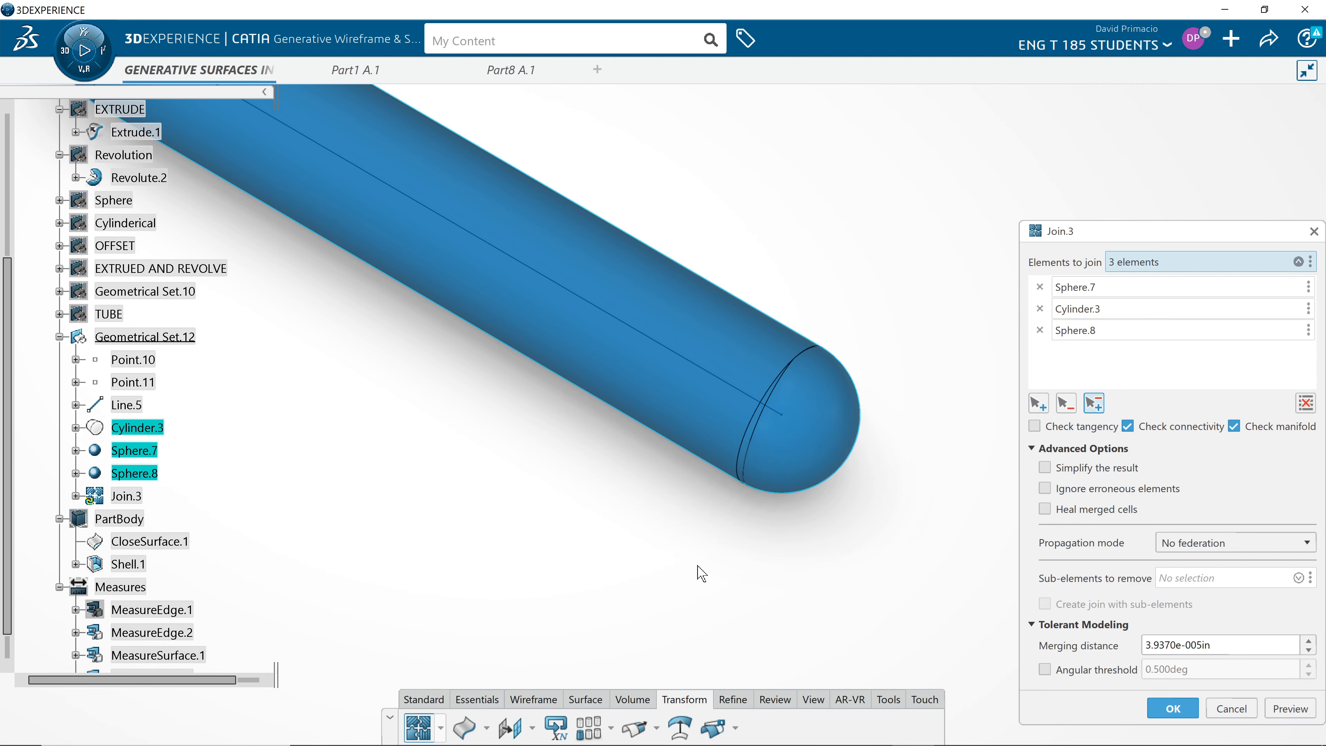
pyautogui.moveTo(701, 574); pyautogui.dragTo(703, 548, button='middle')
pyautogui.click(1277, 712)
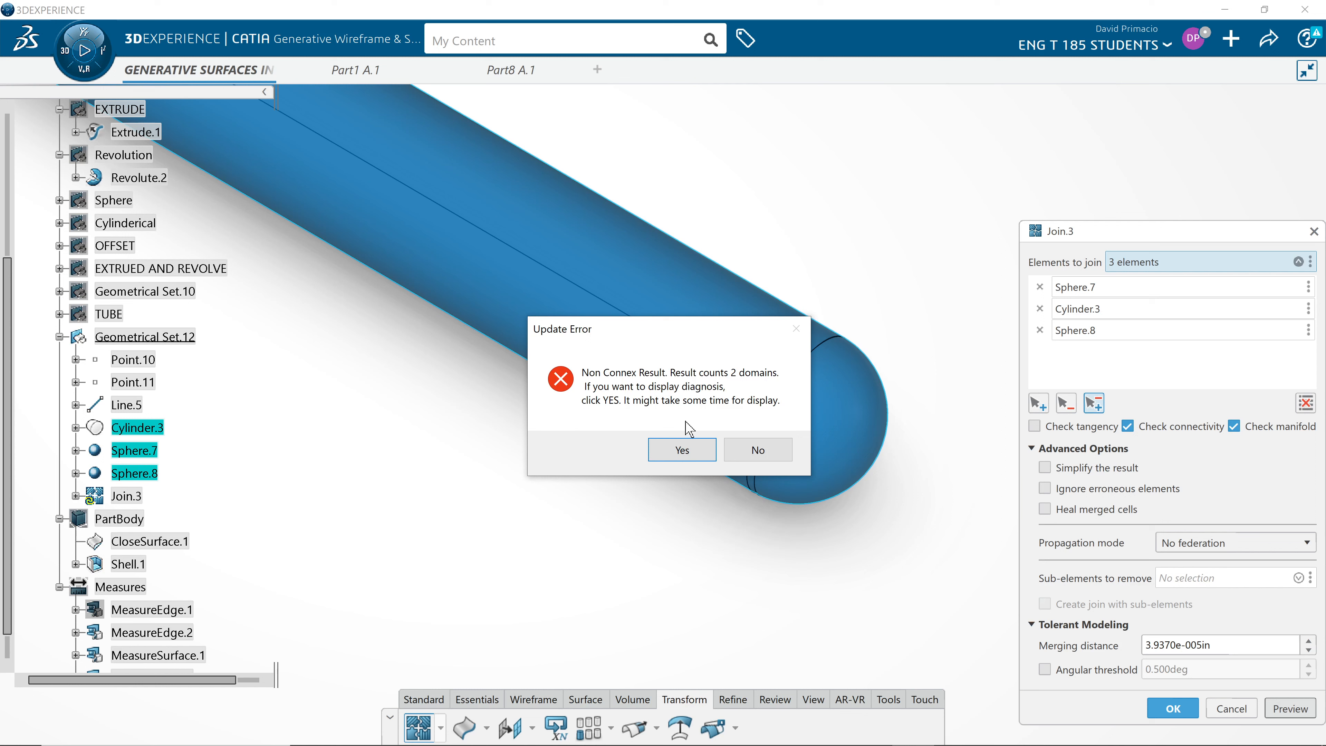
# Display the join's error diagnosis, examine the seam between the cylinder and the second cap, and cancel the join.
pyautogui.click(681, 449)
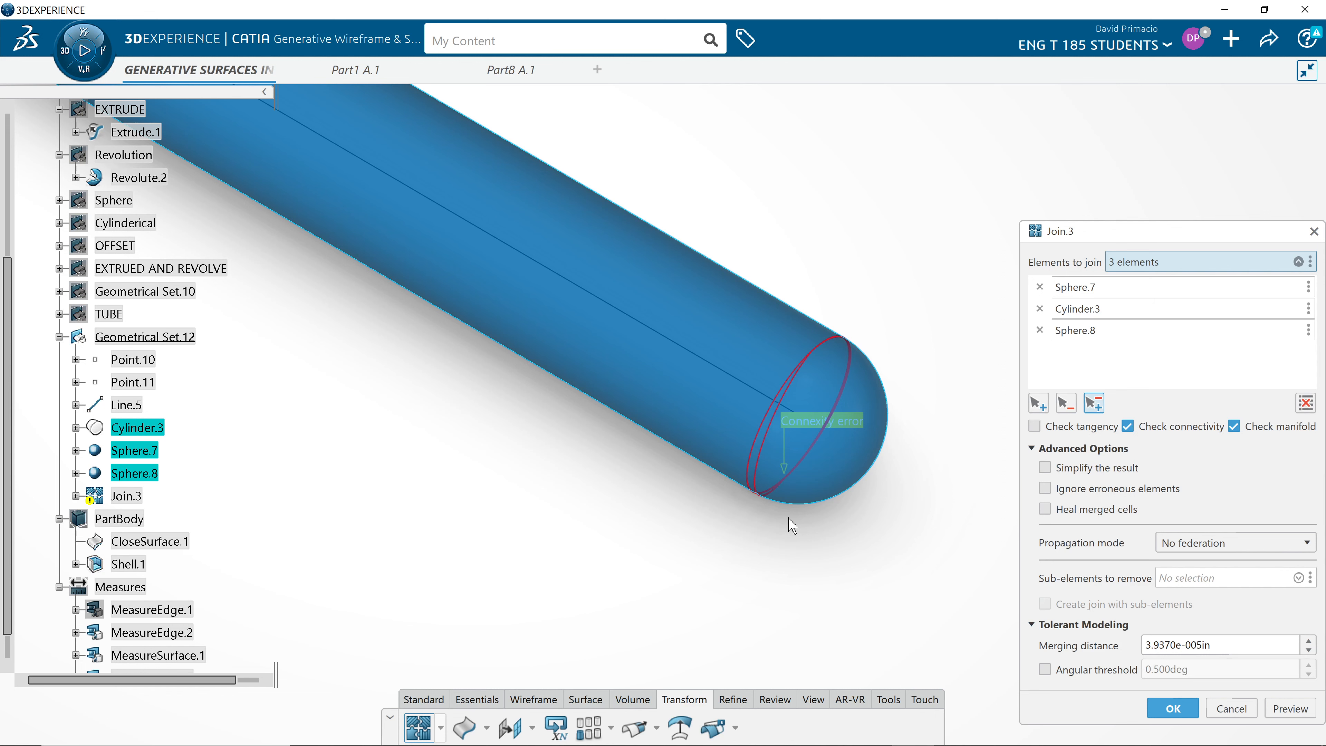
pyautogui.moveTo(788, 518); pyautogui.dragTo(633, 501, button='middle')
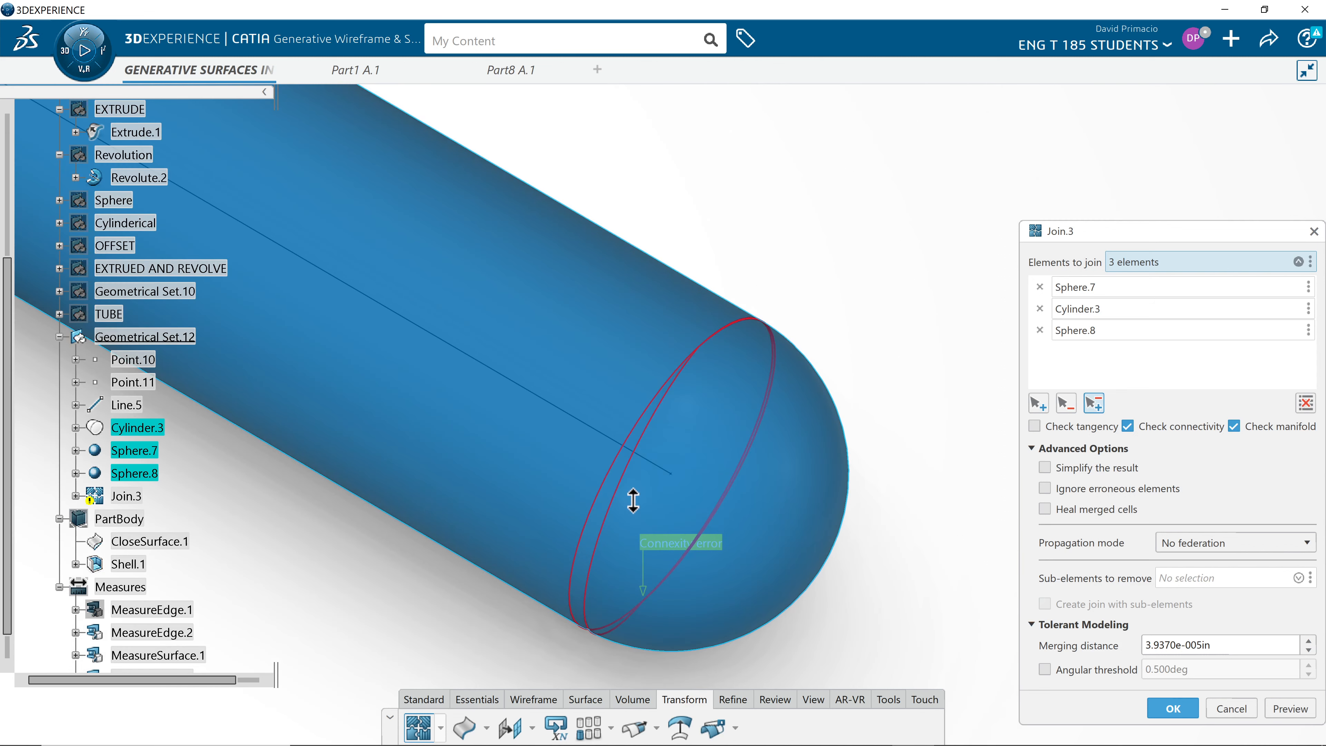
pyautogui.moveTo(632, 529); pyautogui.dragTo(663, 524, button='middle')
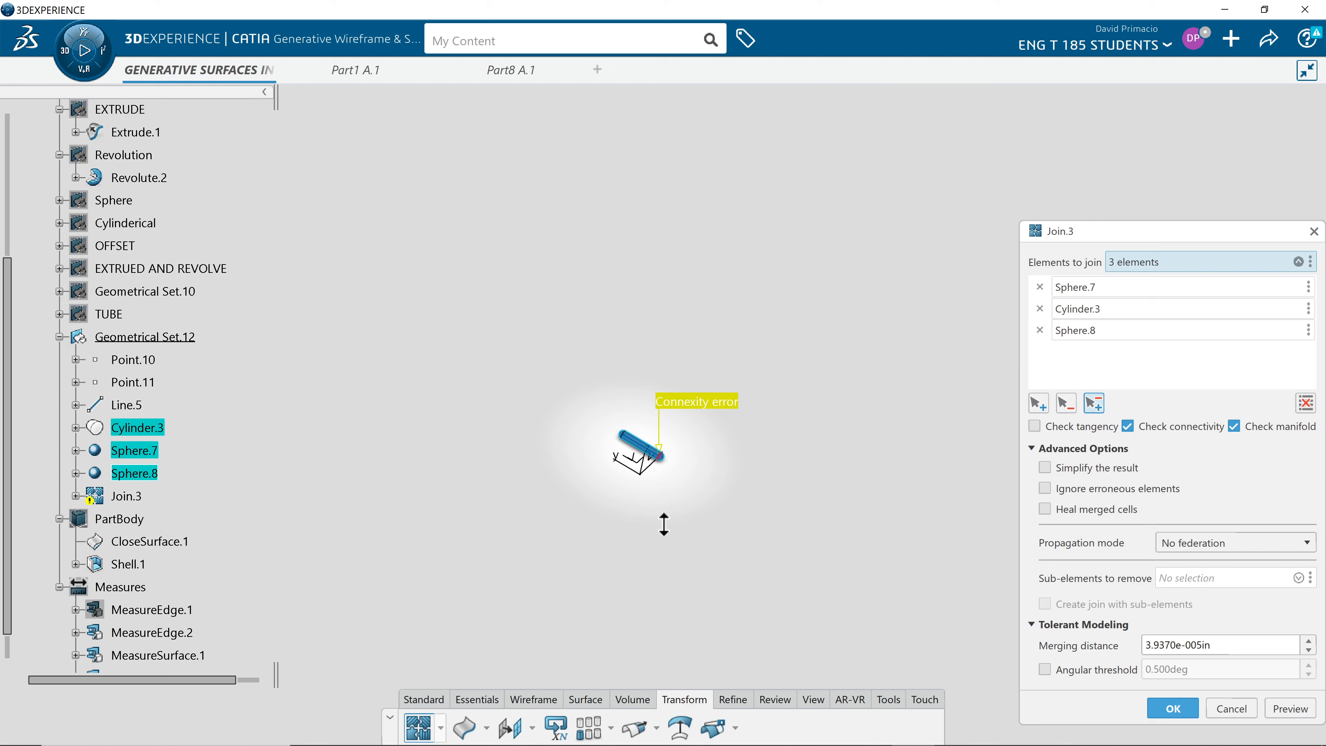
pyautogui.moveTo(663, 524); pyautogui.dragTo(702, 386, button='middle')
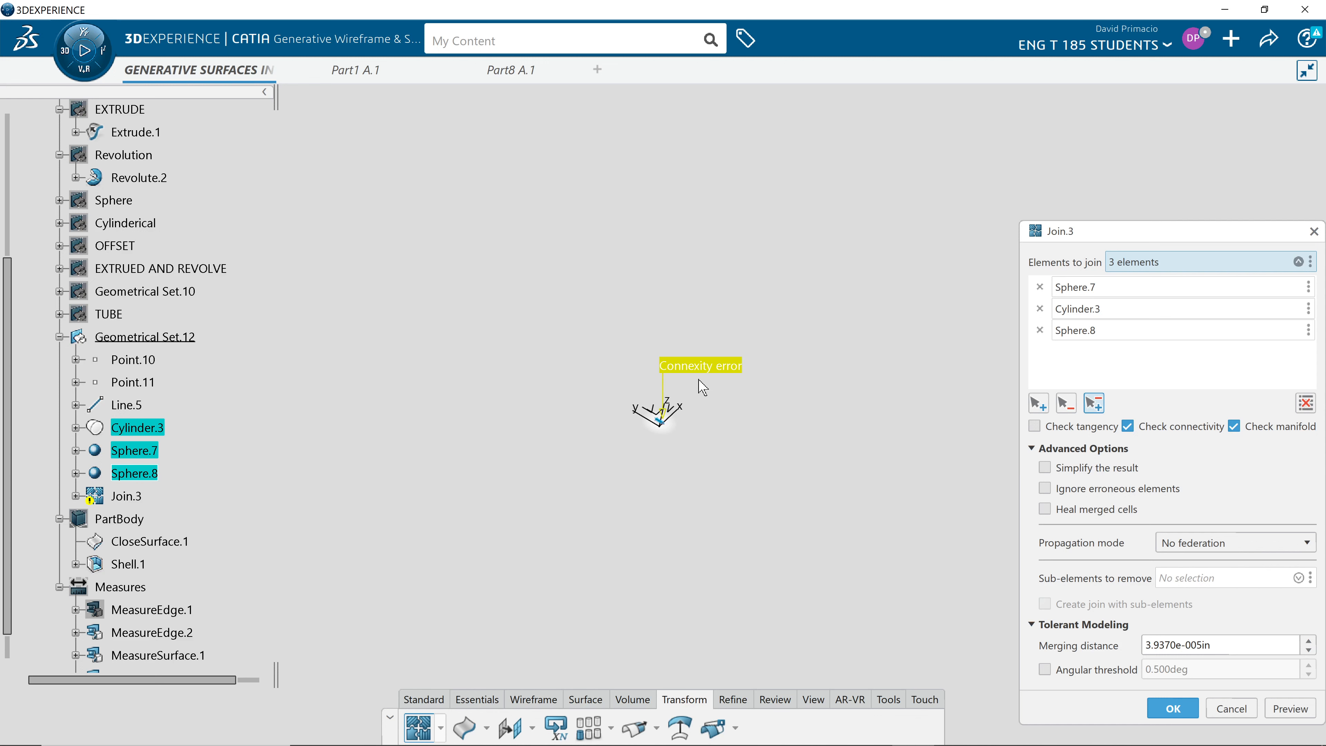
pyautogui.click(1231, 708)
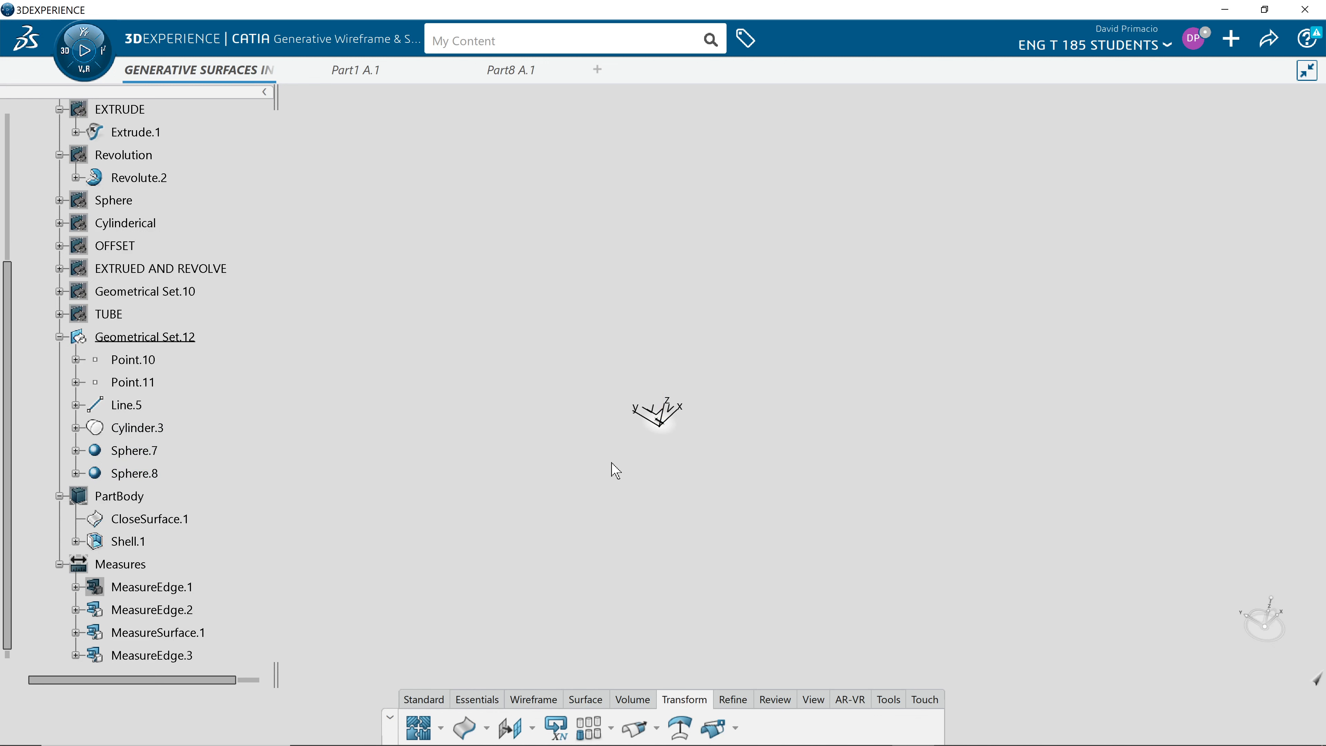
pyautogui.moveTo(823, 439); pyautogui.dragTo(1290, 232, button='middle')
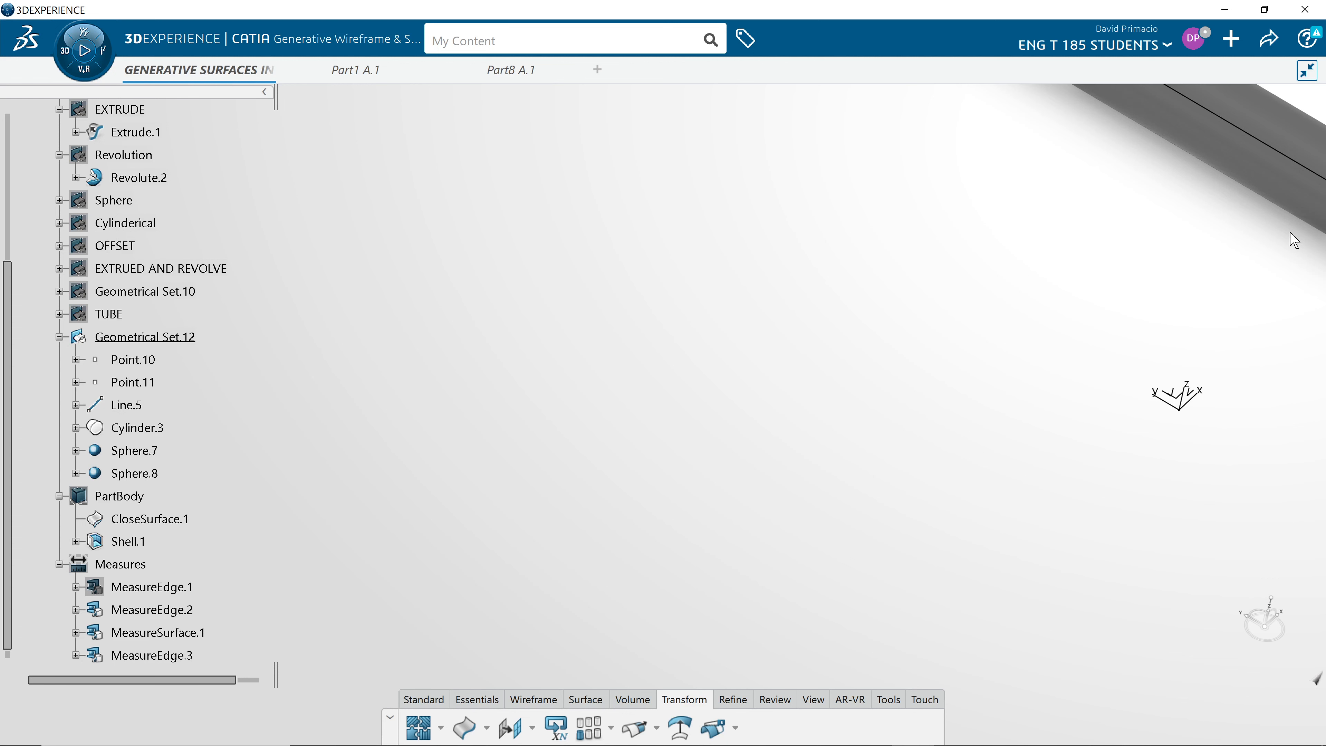
# Edit the second sphere so its meridian limits start at 180° and end at 360°.
pyautogui.moveTo(1290, 232); pyautogui.dragTo(1087, 286, button='middle')
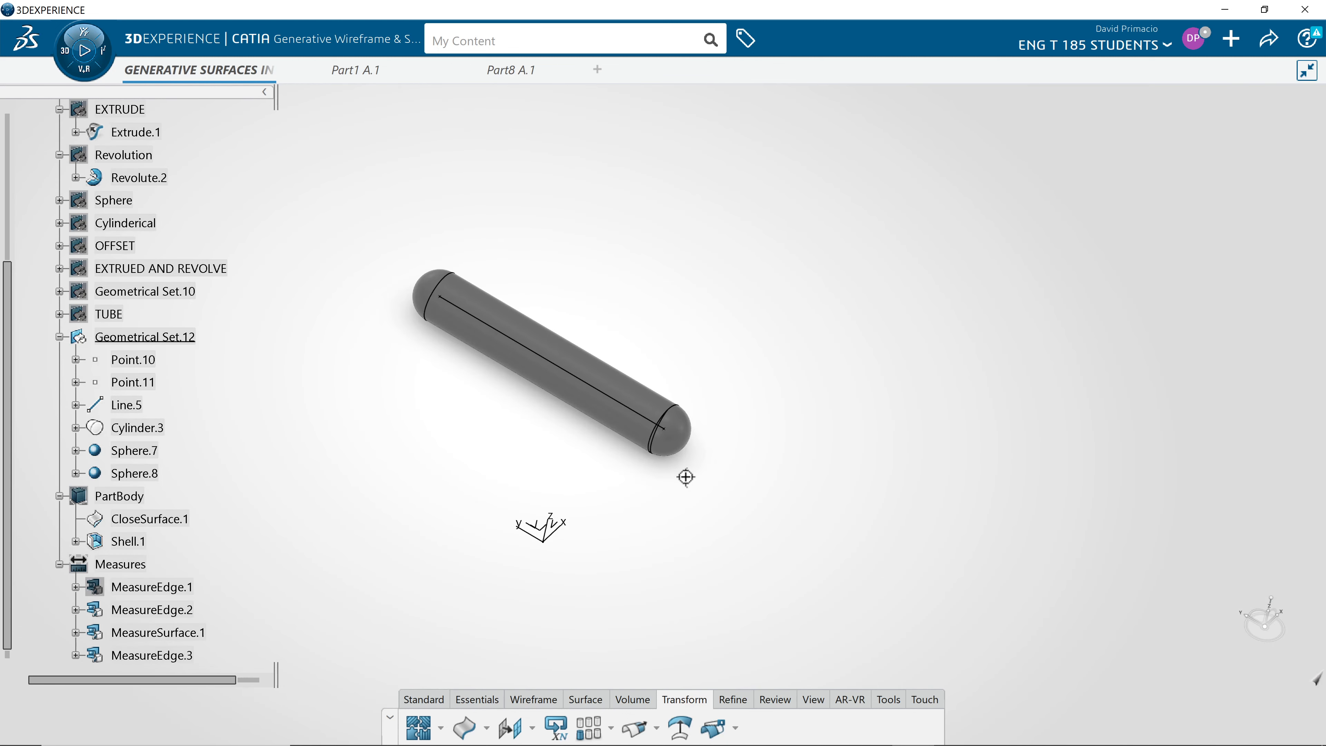
pyautogui.moveTo(685, 477); pyautogui.dragTo(852, 346, button='middle')
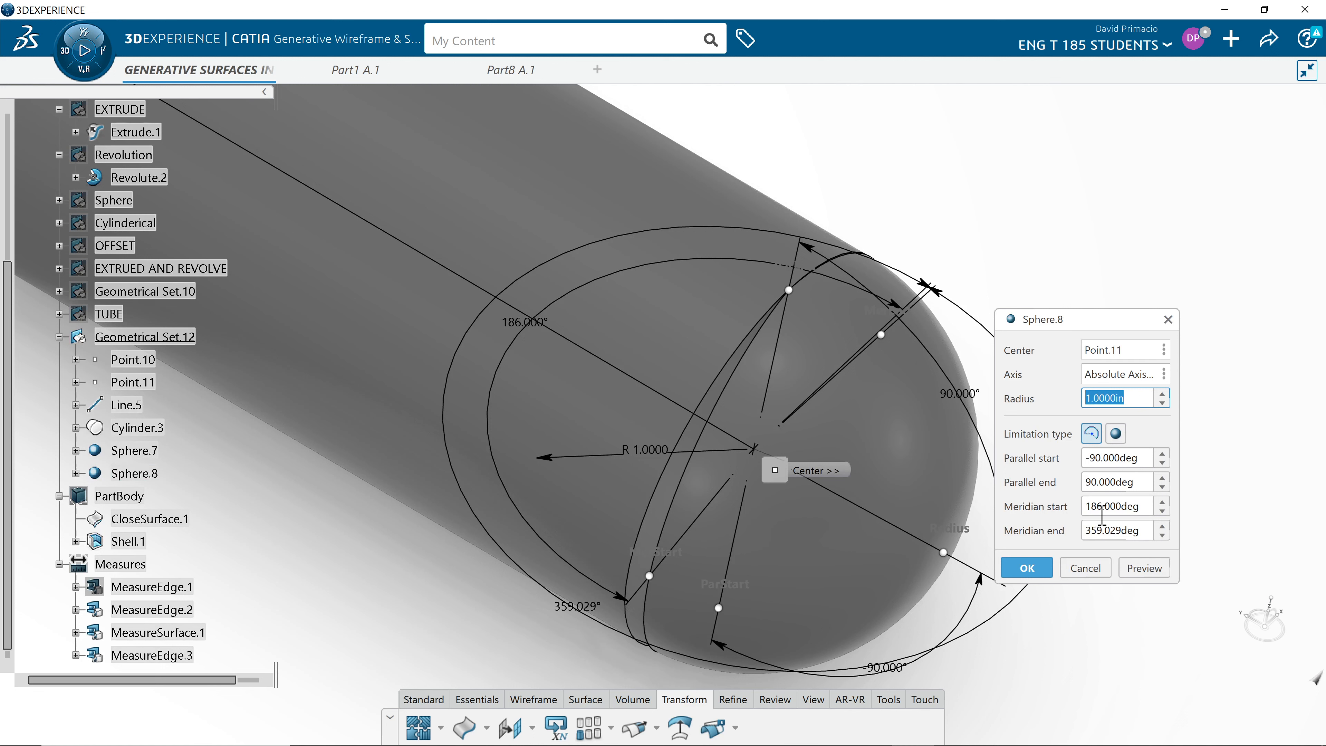
pyautogui.tripleClick(1114, 506)
pyautogui.write('1')
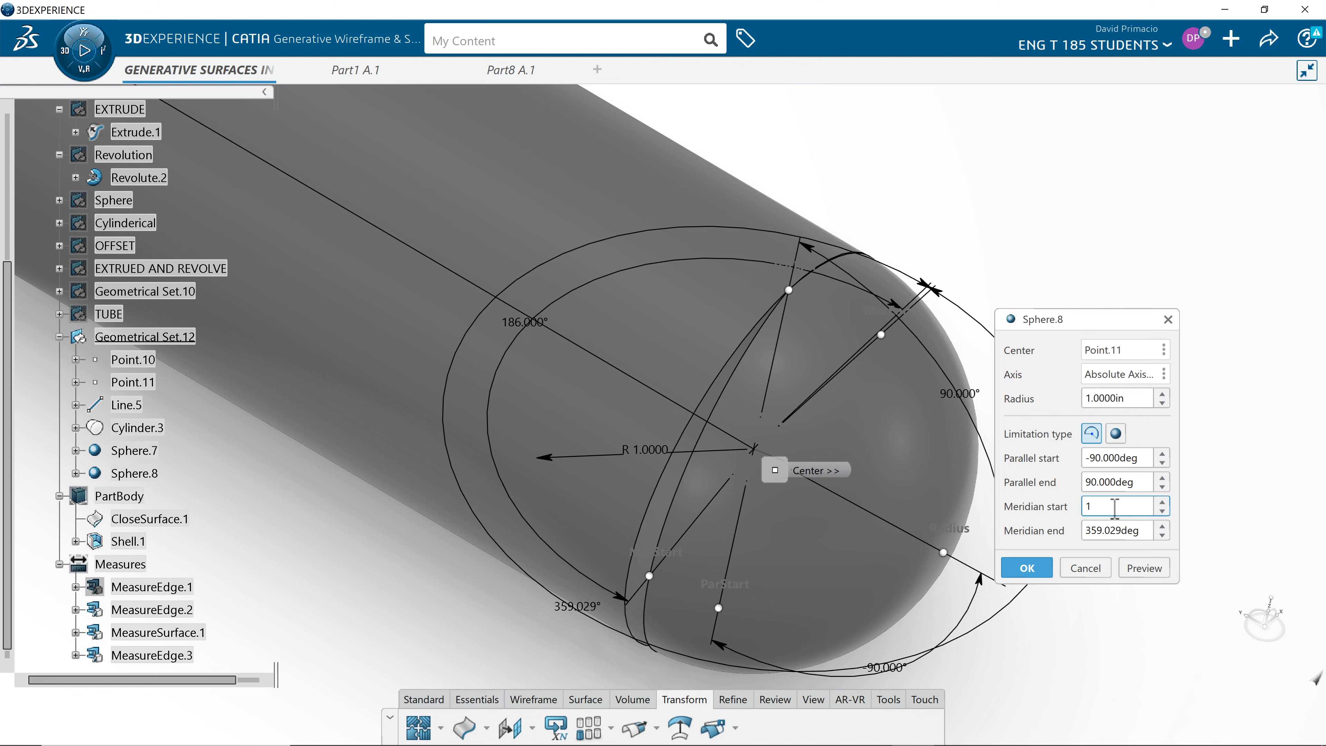
pyautogui.write('80')
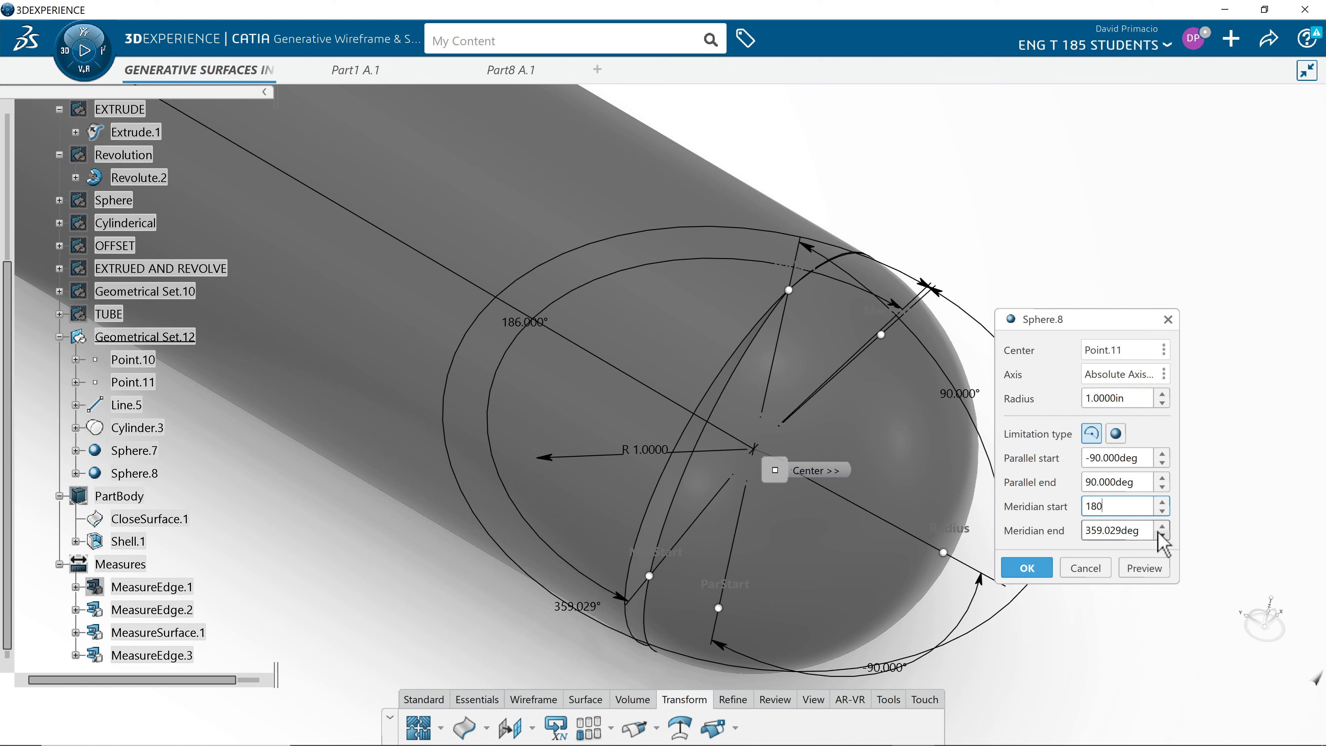
pyautogui.press('Tab')
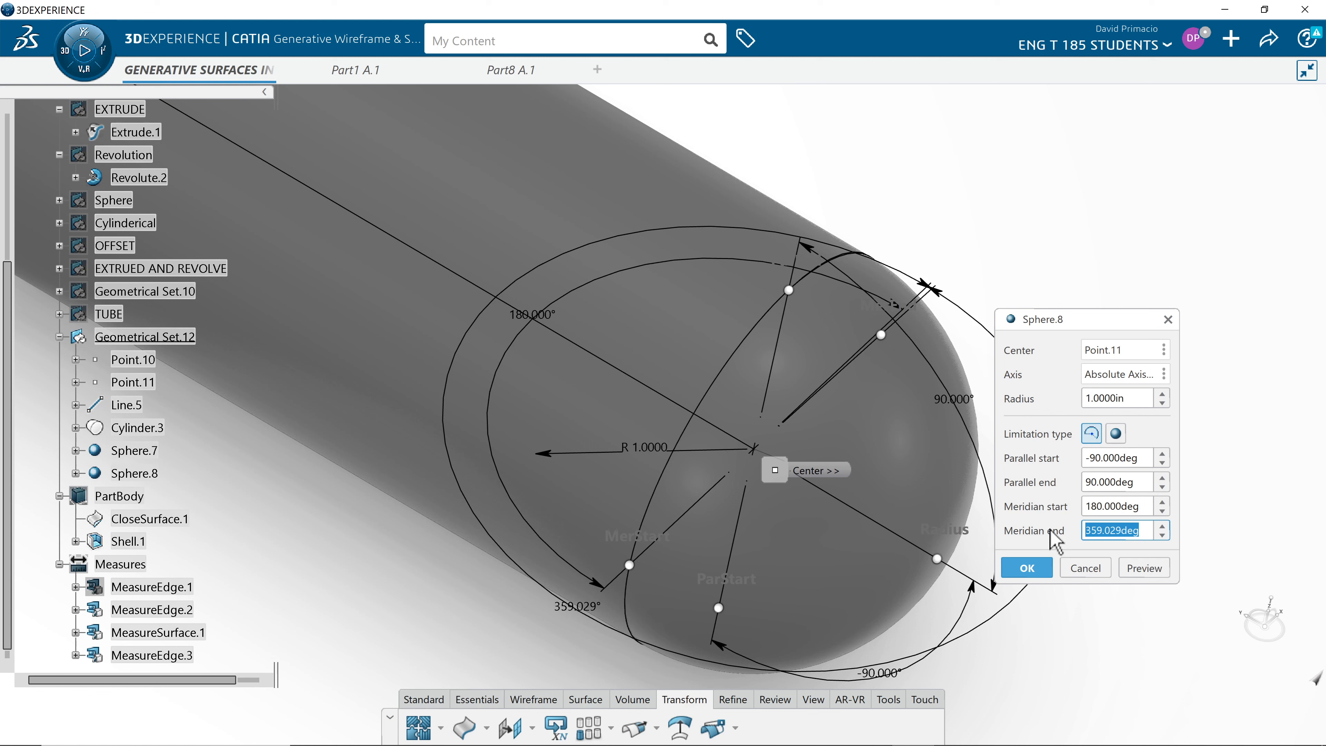
pyautogui.write('360')
pyautogui.press('Tab')
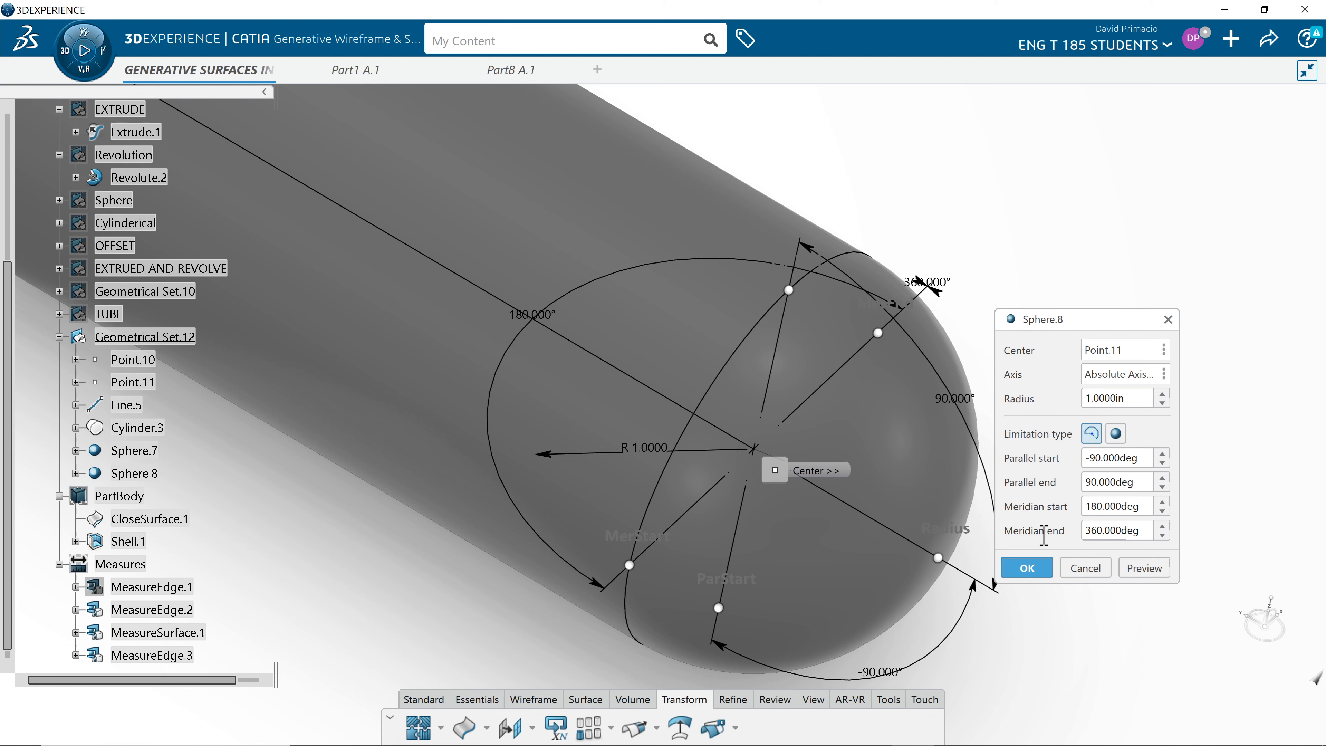
pyautogui.click(1027, 566)
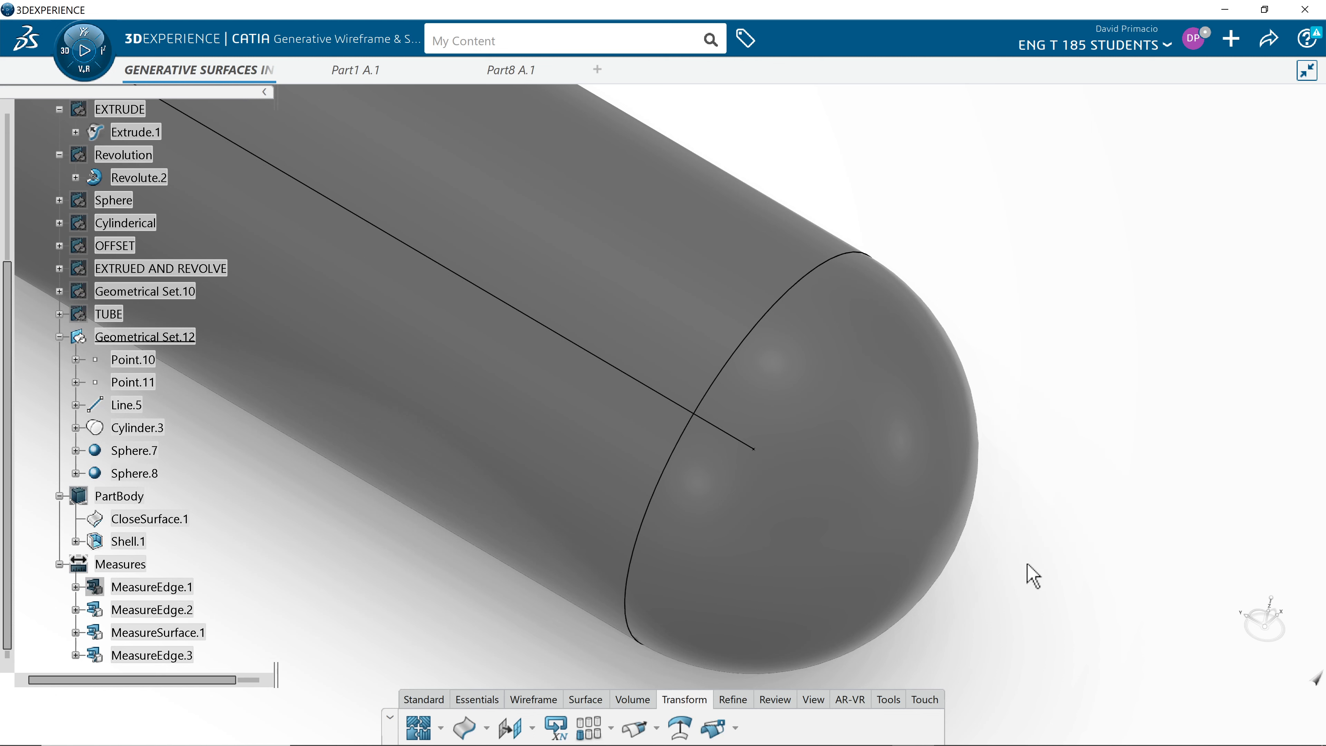
# Join both spherical caps and the cylinder with connectivity and manifold checks on and the propagation mode at No federation.
pyautogui.click(417, 727)
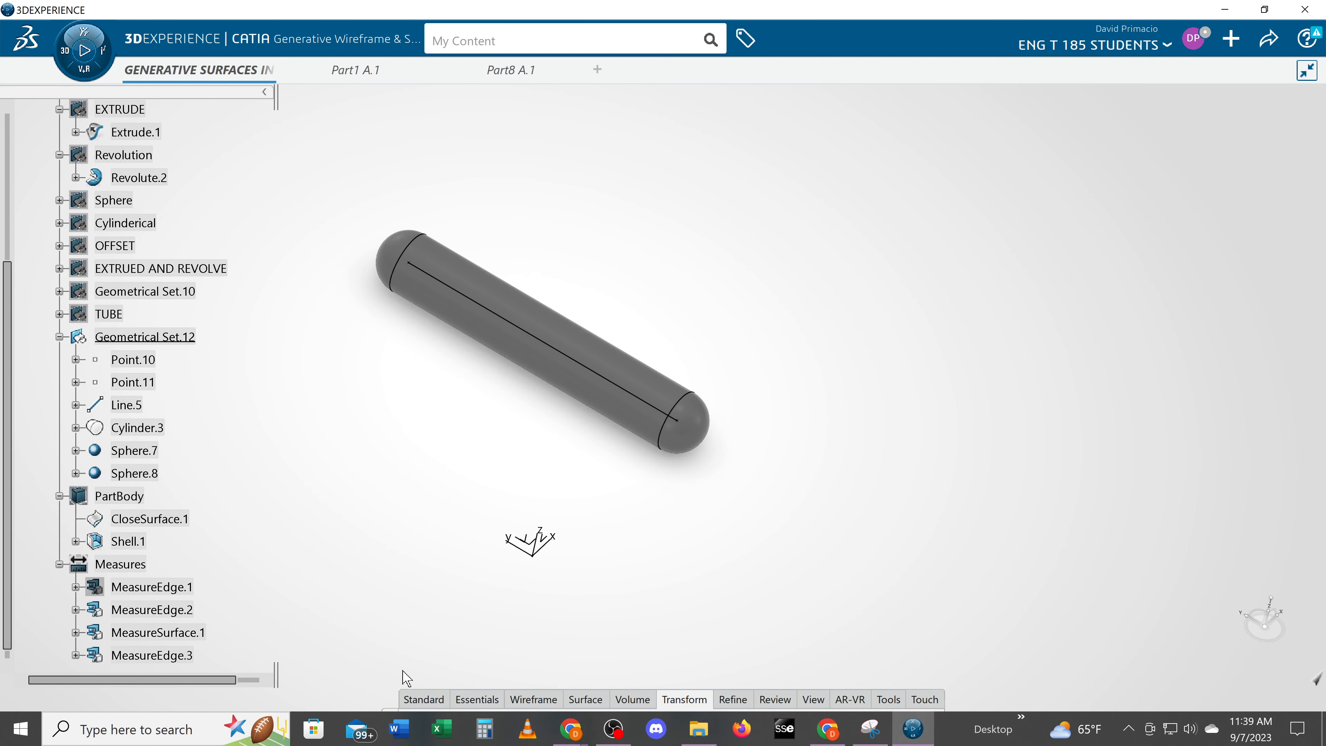
pyautogui.click(417, 730)
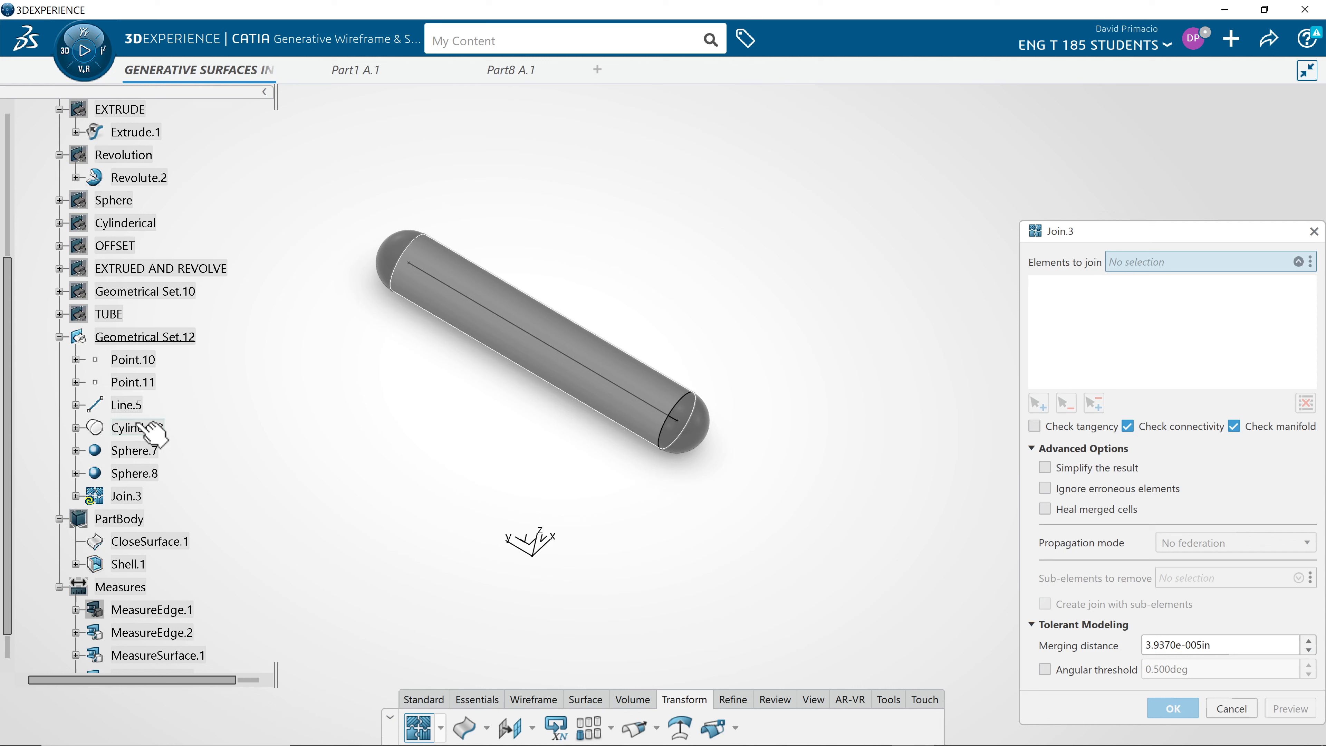
pyautogui.click(157, 427)
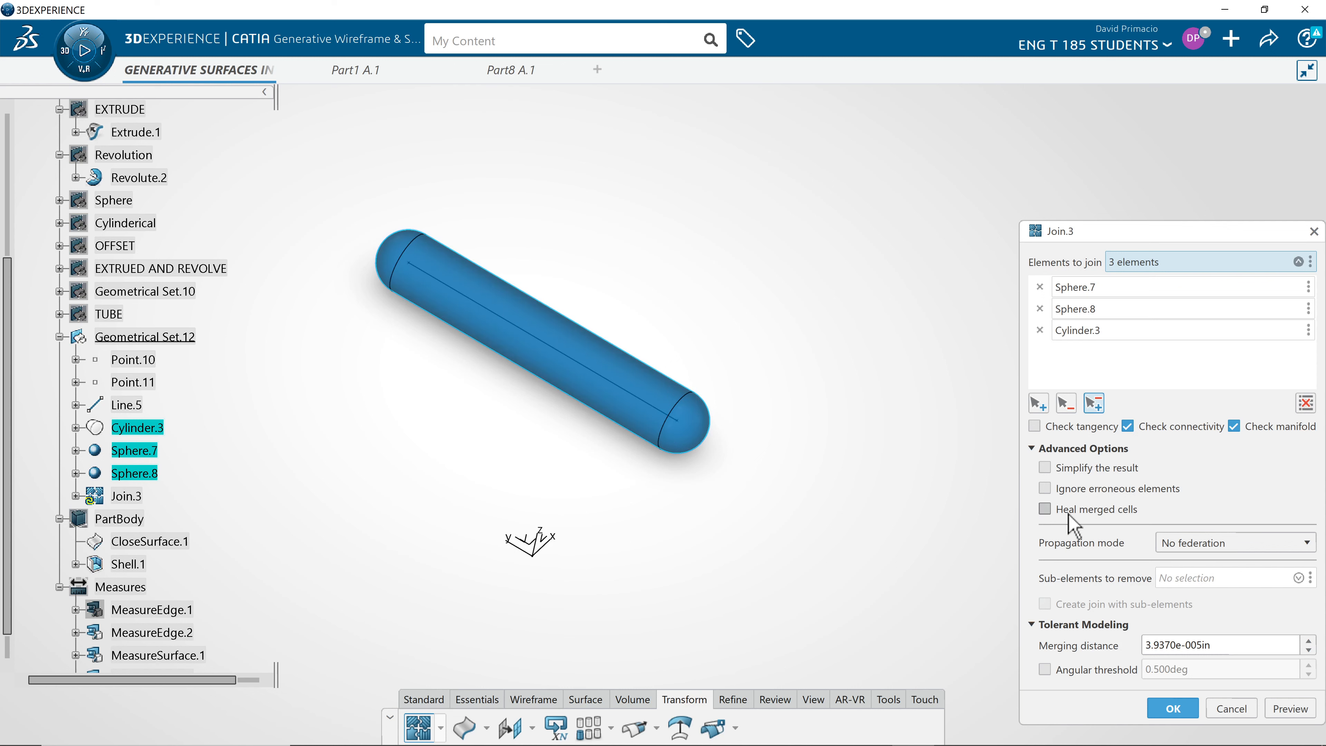
pyautogui.click(1187, 543)
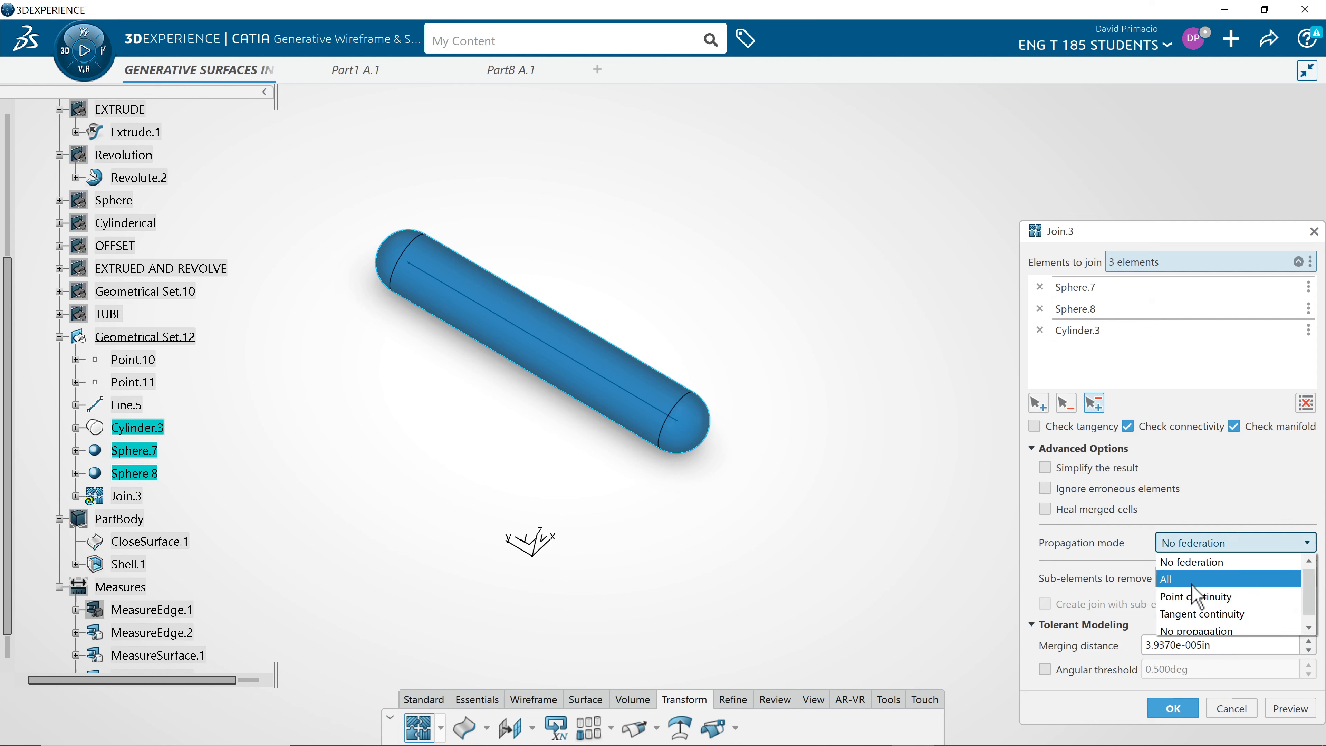
pyautogui.click(1185, 563)
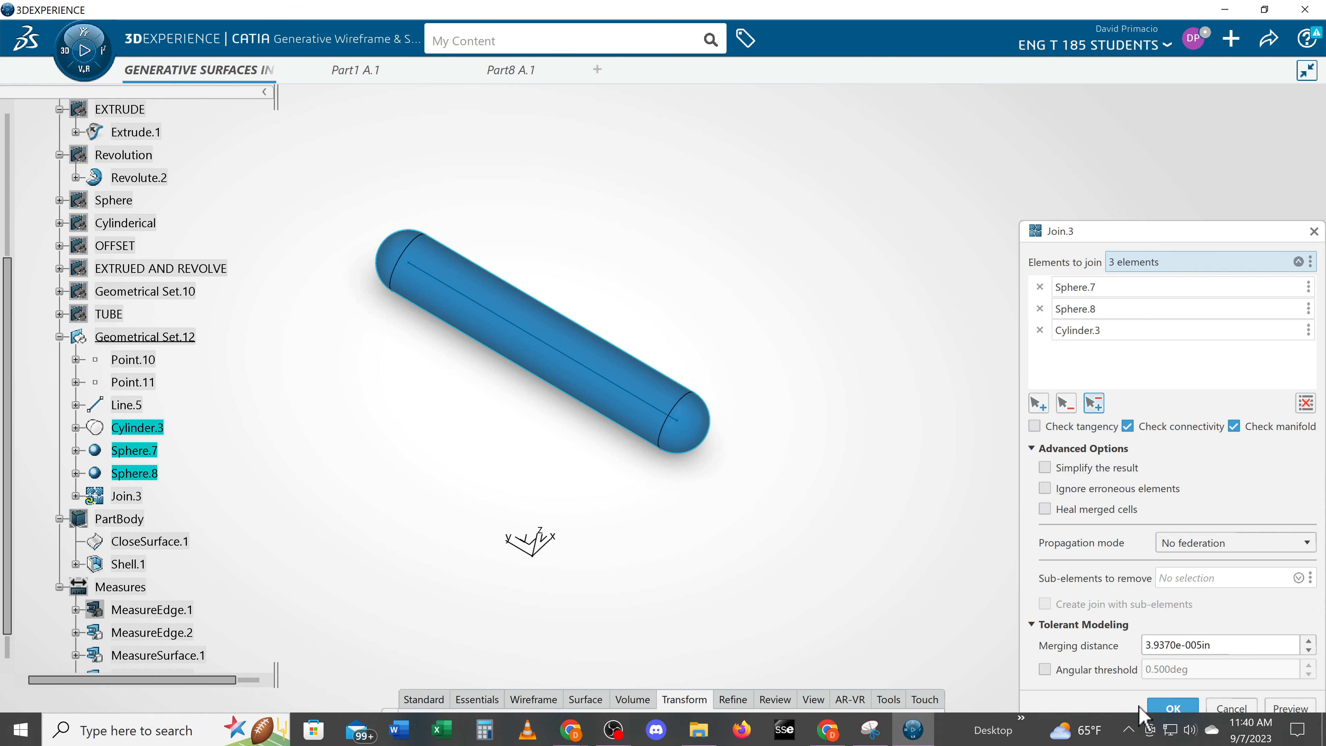
pyautogui.click(1171, 706)
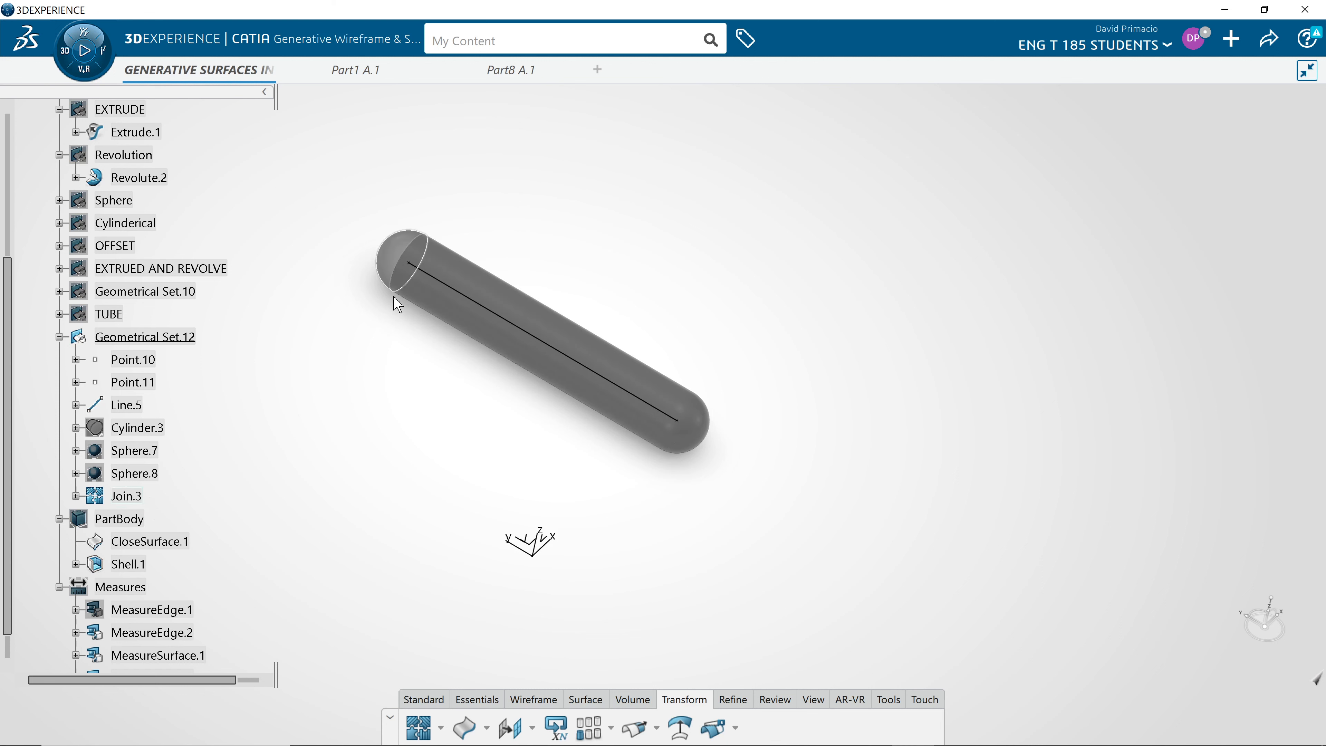
# Edit the new join of the caps and cylinder to use the All propagation mode.
pyautogui.click(128, 496)
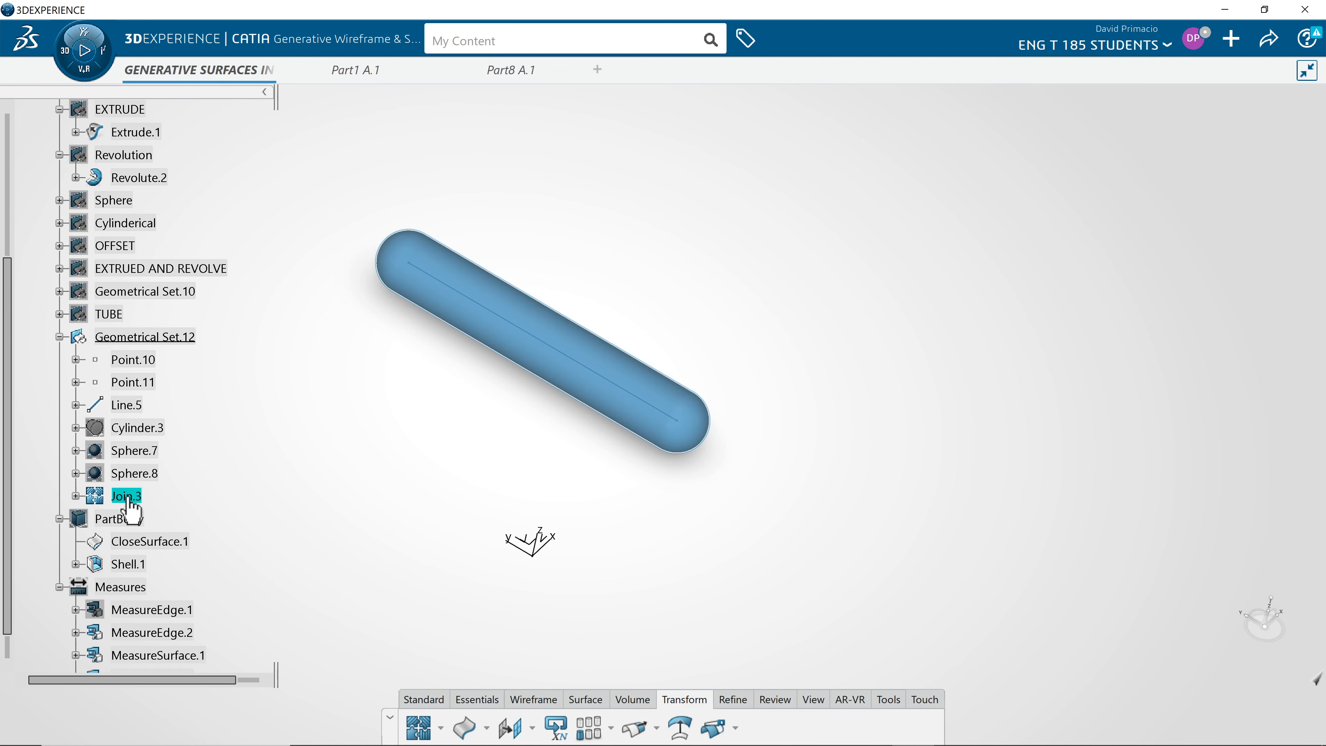
pyautogui.doubleClick(128, 499)
pyautogui.click(1206, 547)
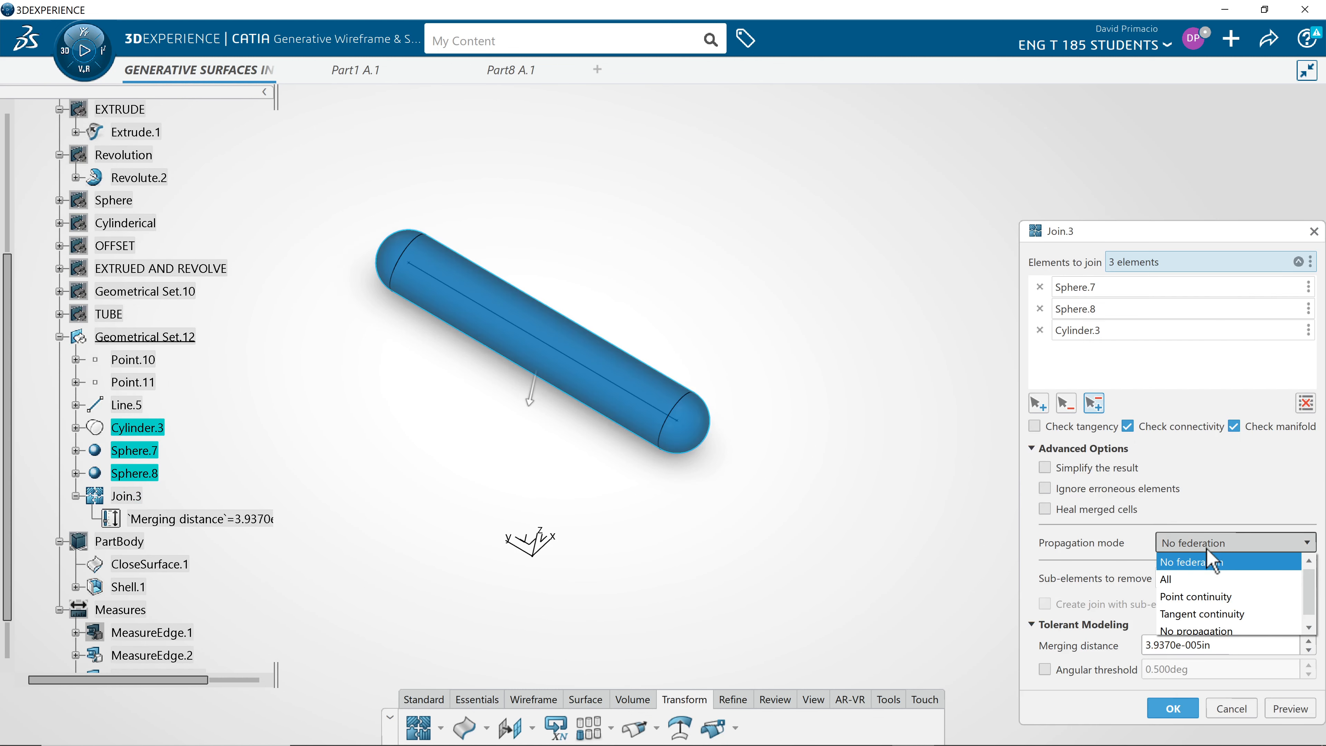
pyautogui.click(1216, 579)
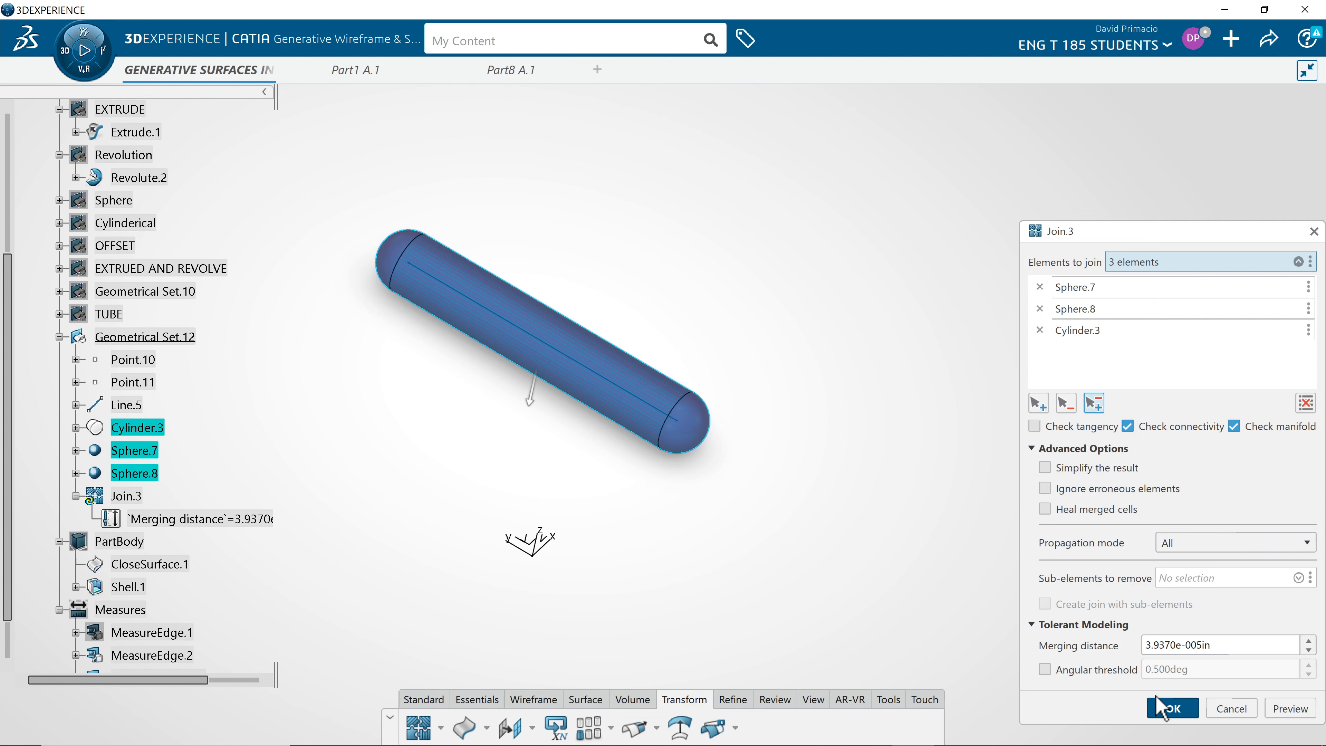
pyautogui.click(1169, 709)
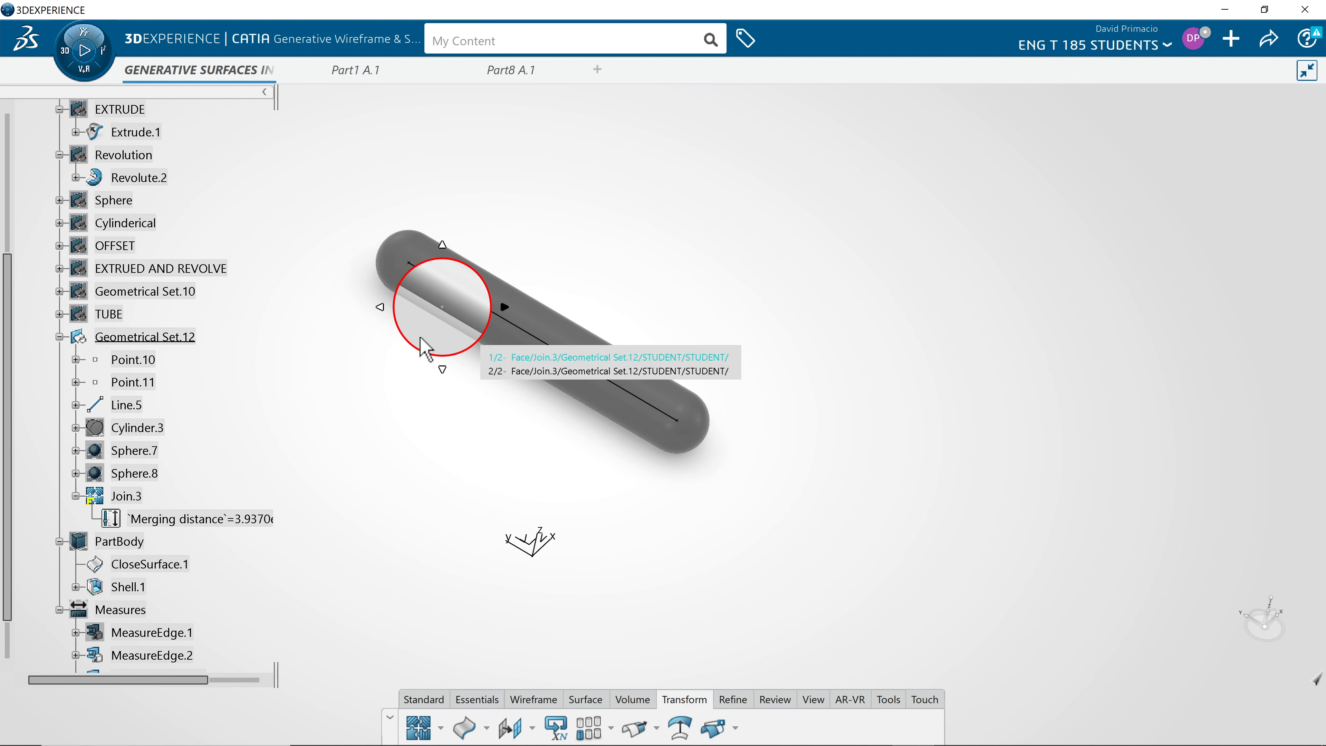
pyautogui.moveTo(423, 389); pyautogui.dragTo(585, 334, button='middle')
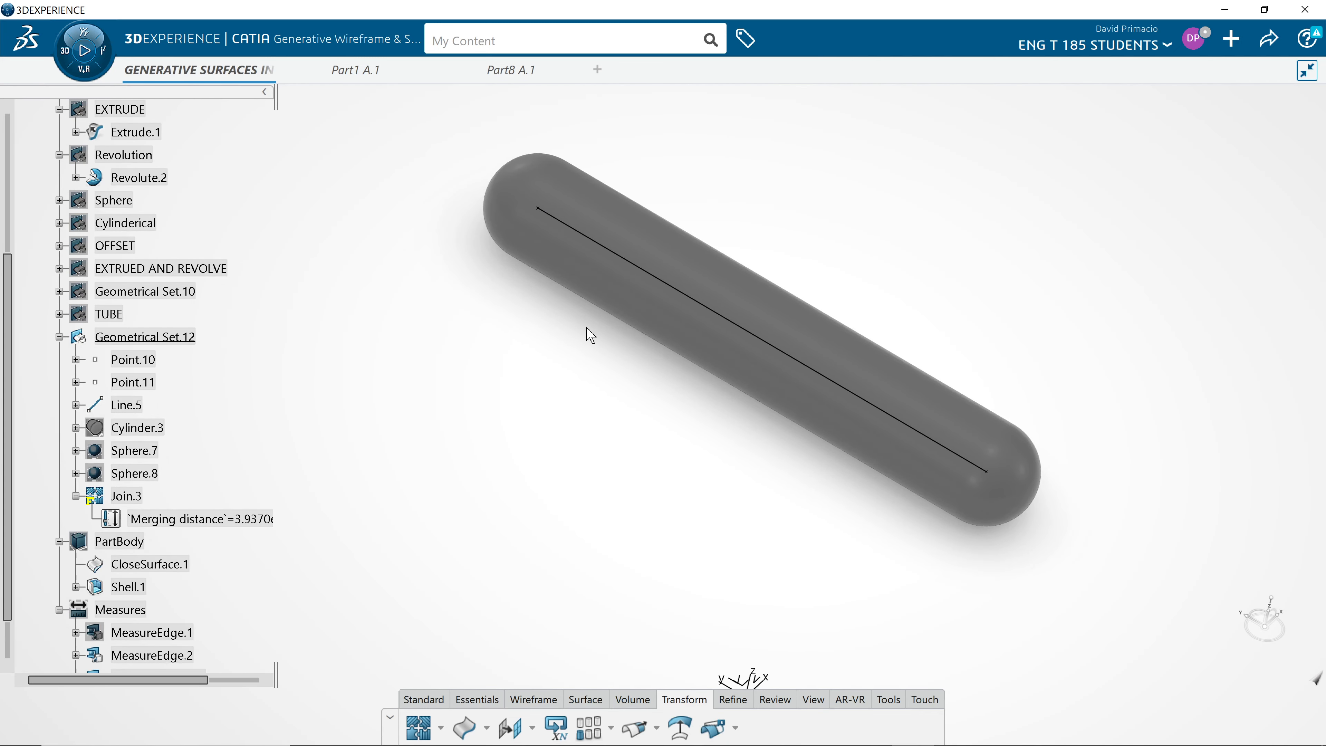
pyautogui.moveTo(633, 397); pyautogui.dragTo(606, 414, button='middle')
pyautogui.moveTo(478, 432); pyautogui.dragTo(468, 429, button='middle')
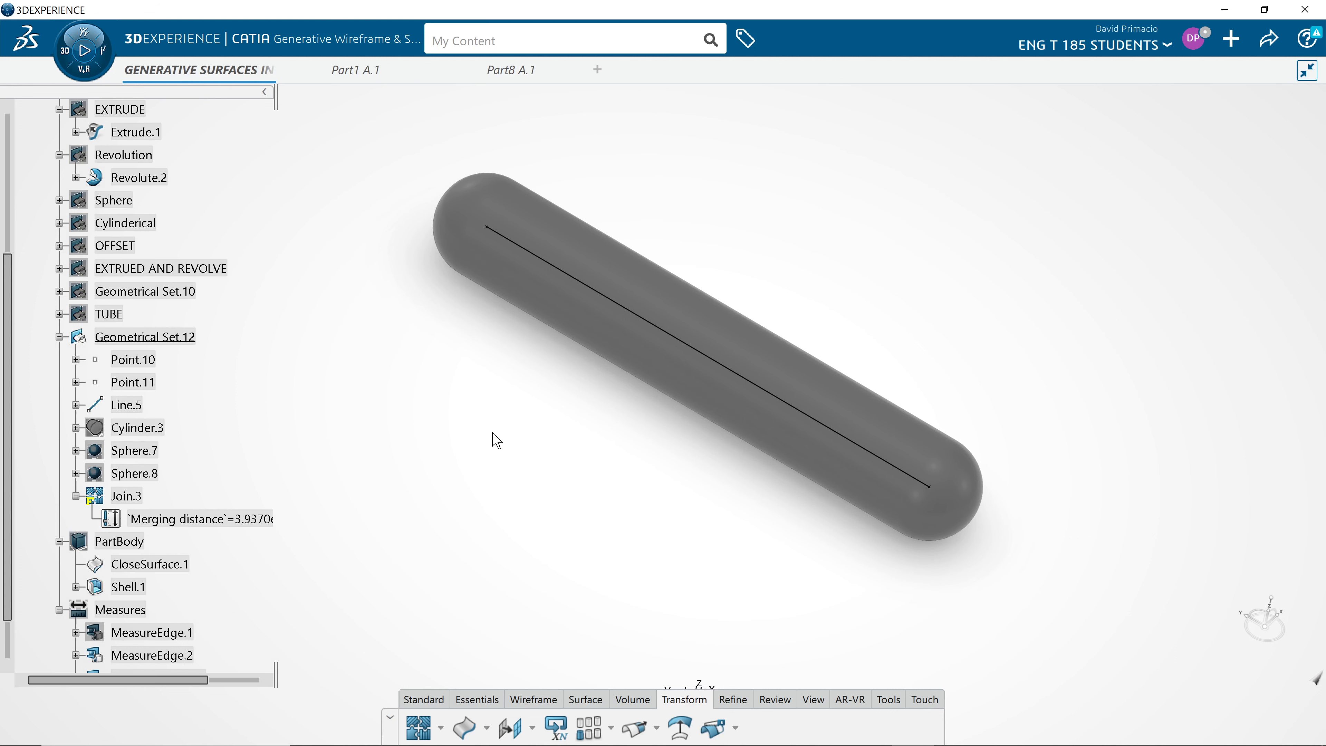